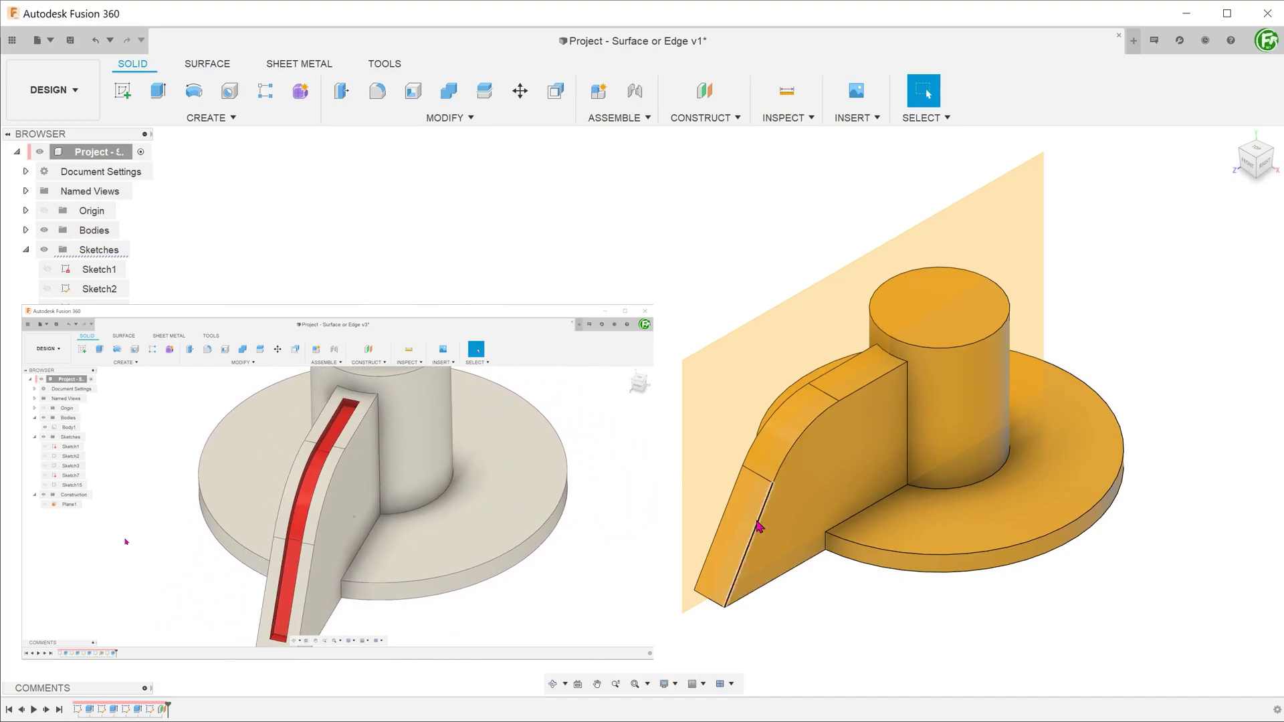
Step: Create a new sketch on Plane1 through the fin and orbit to an angled top view
right_click(710, 389)
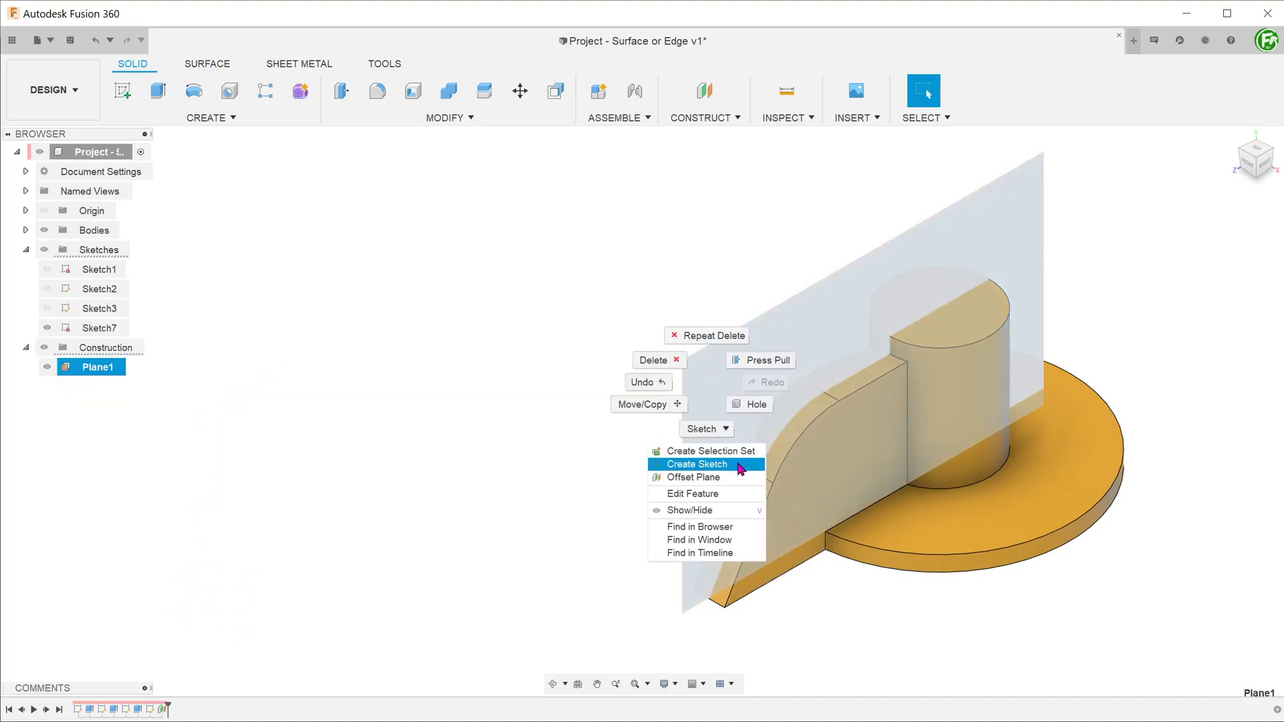
left_click(699, 465)
middle_click_drag(699, 479, 460, 535, "shift")
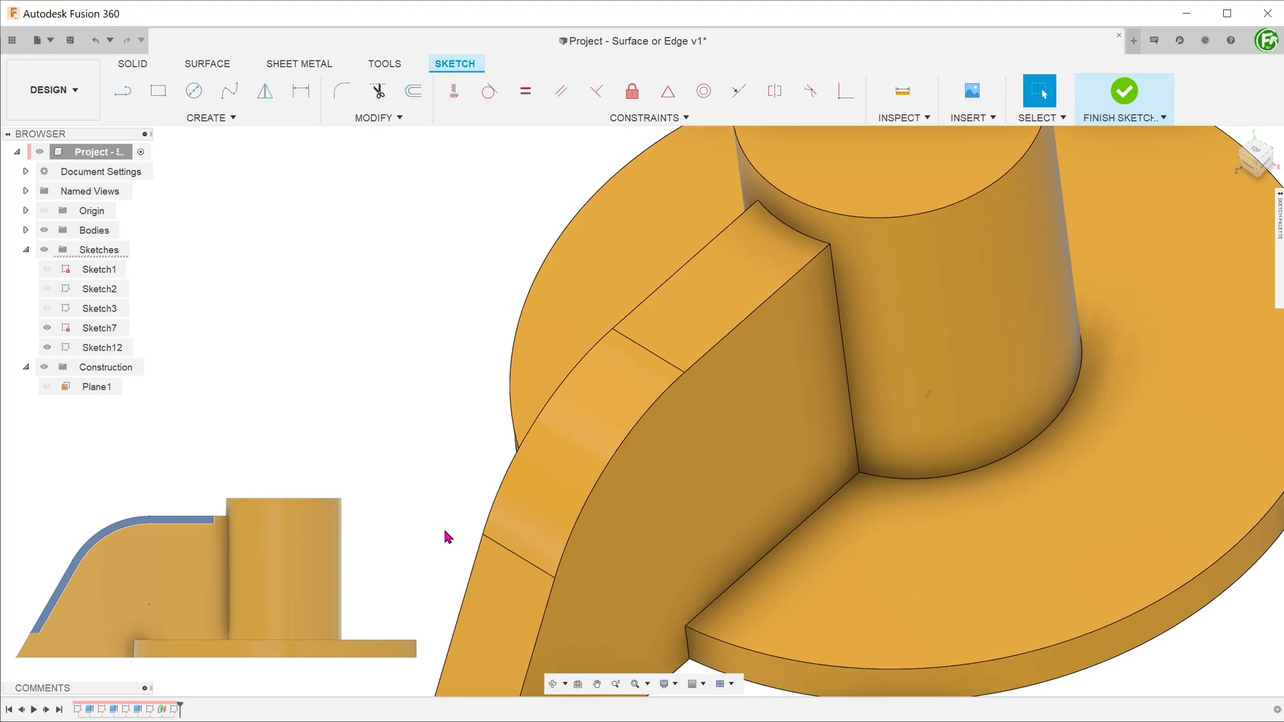
Step: Project the fin's three curved top edges into Sketch12 and fit the whole model in view
key("p")
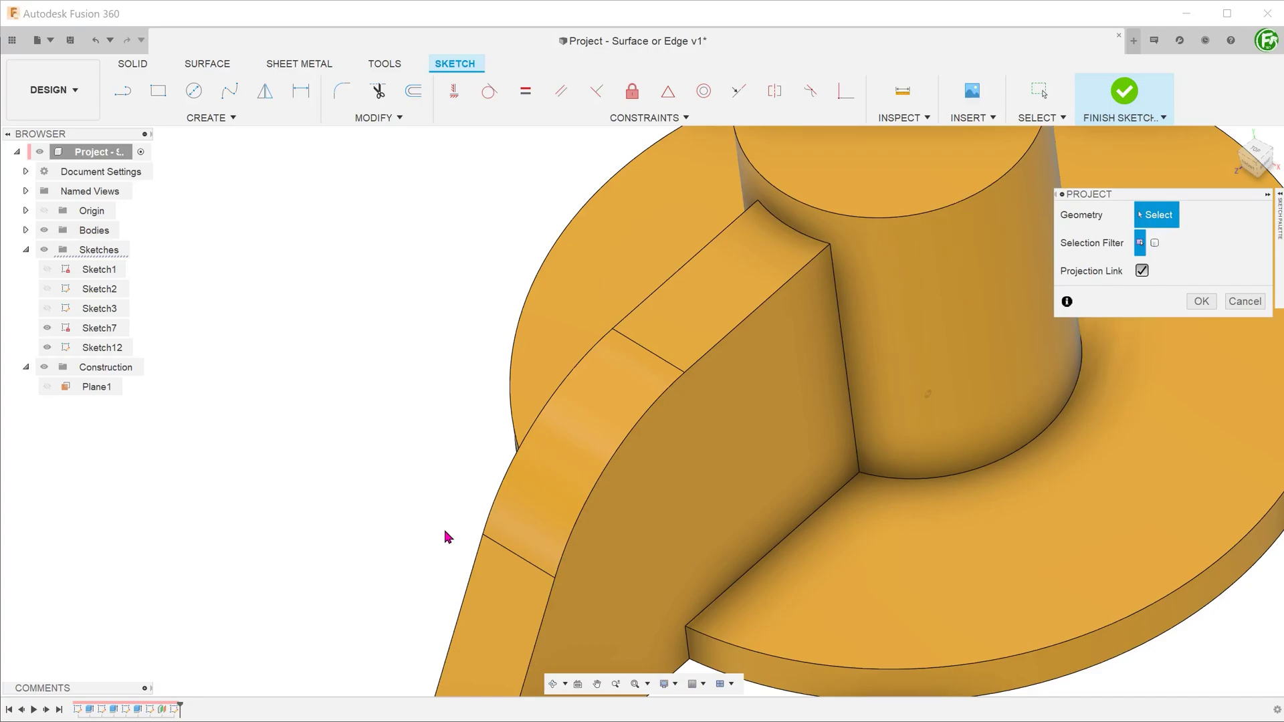
left_click(711, 322)
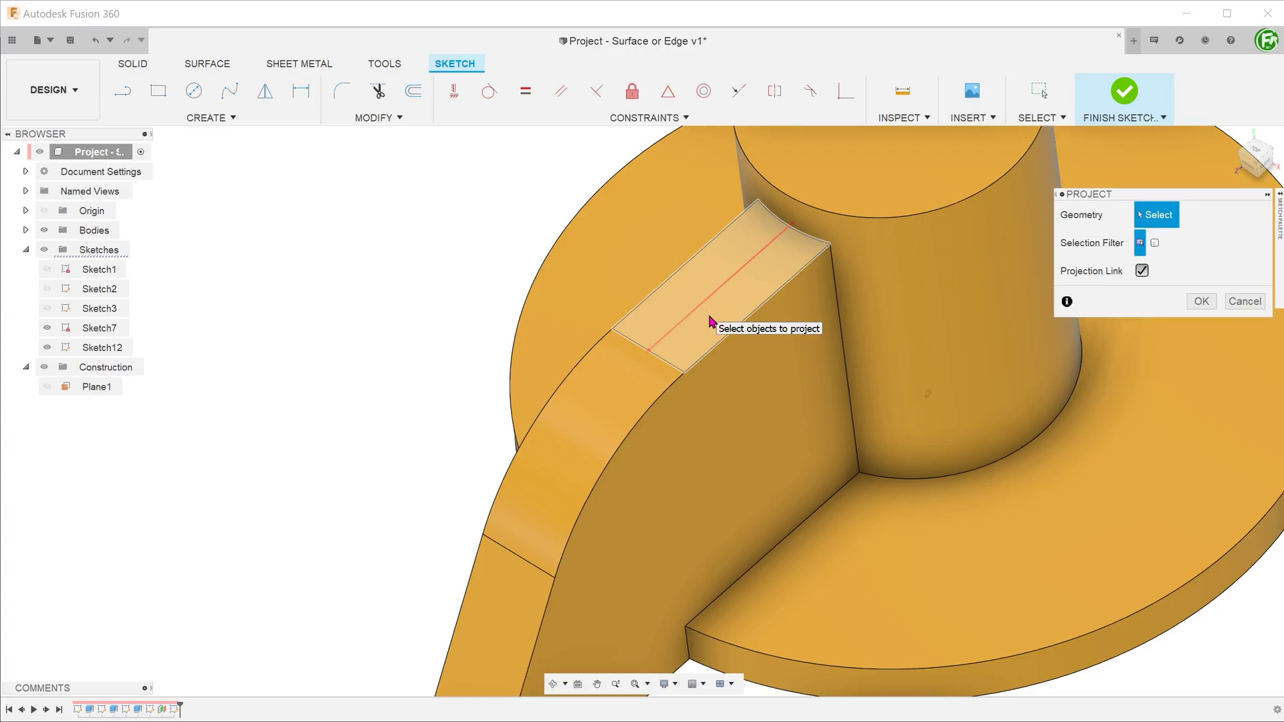
left_click(730, 338)
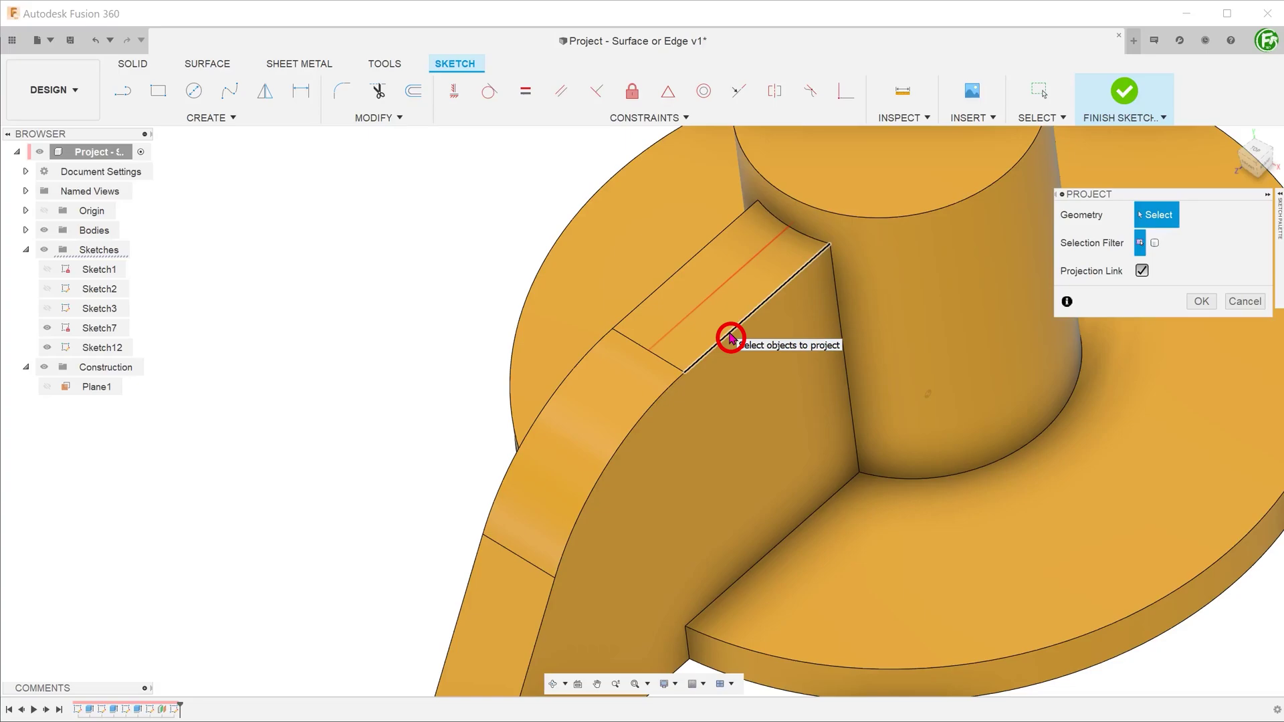
left_click(668, 391)
left_click(553, 608)
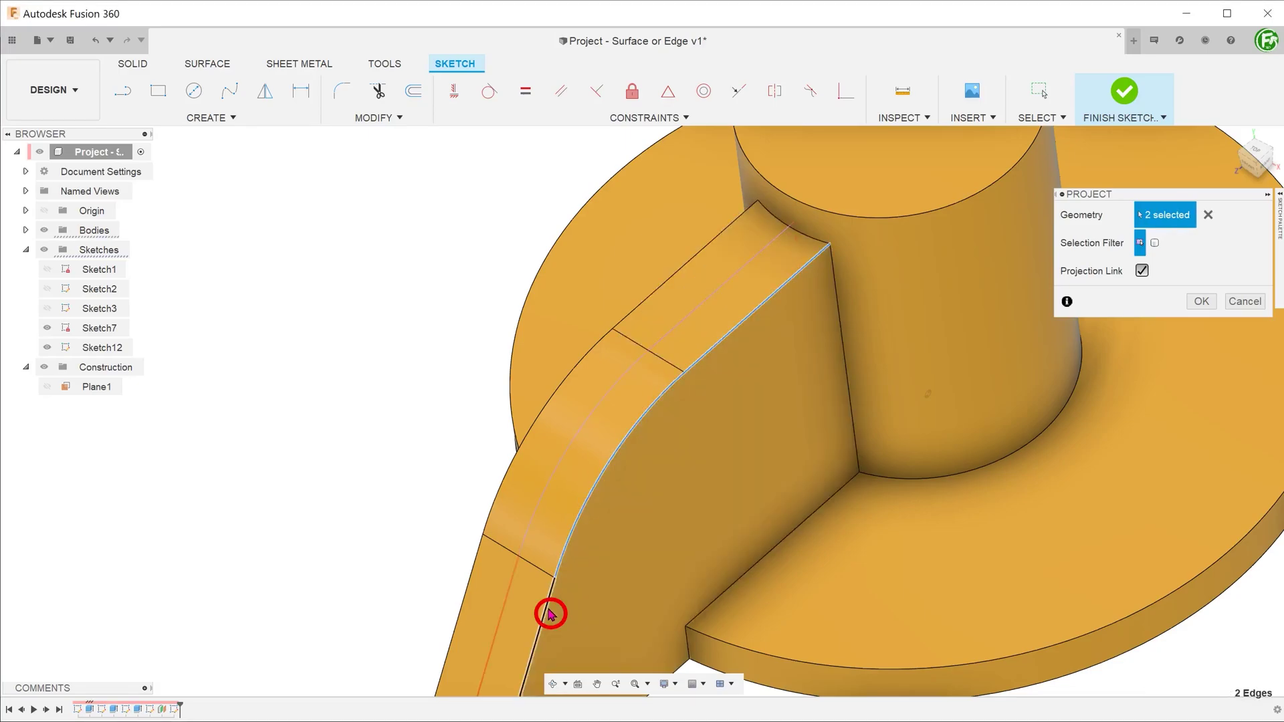
left_click(1204, 302)
key("F6")
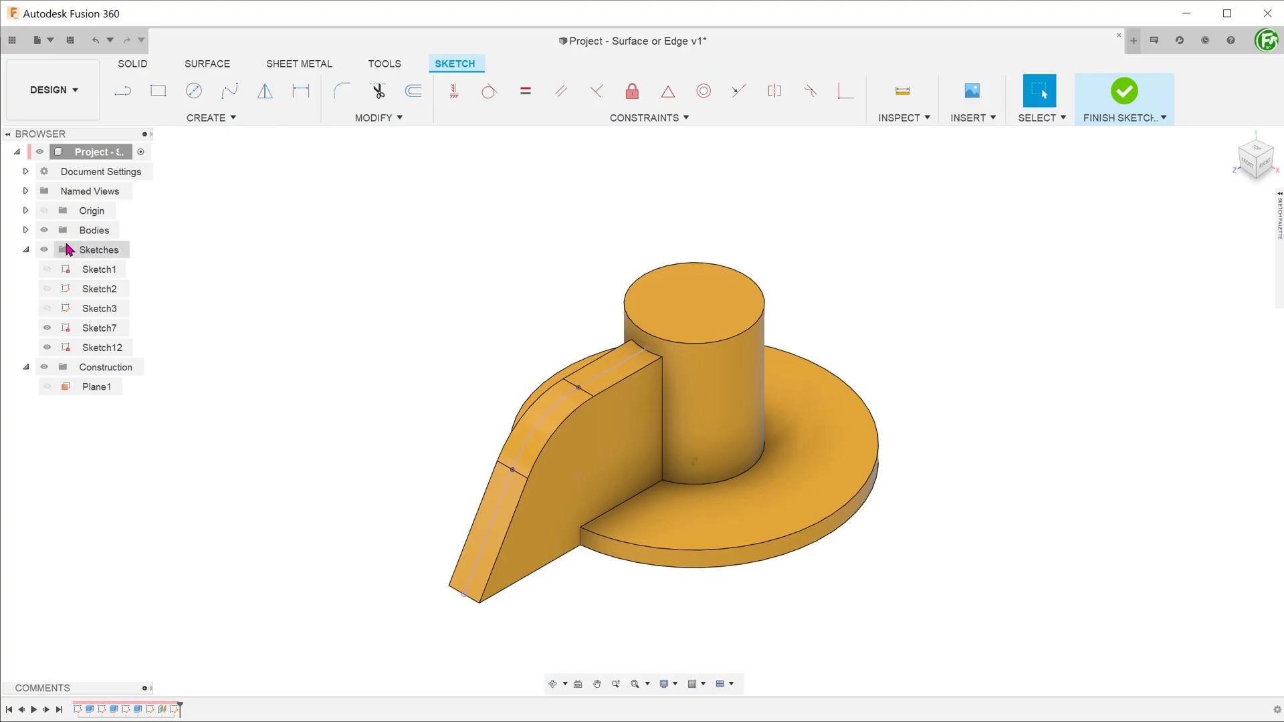
Step: Preview a −4.13 mm inward offset of the projected fin curve, checking it from the RIGHT view
left_click(44, 230)
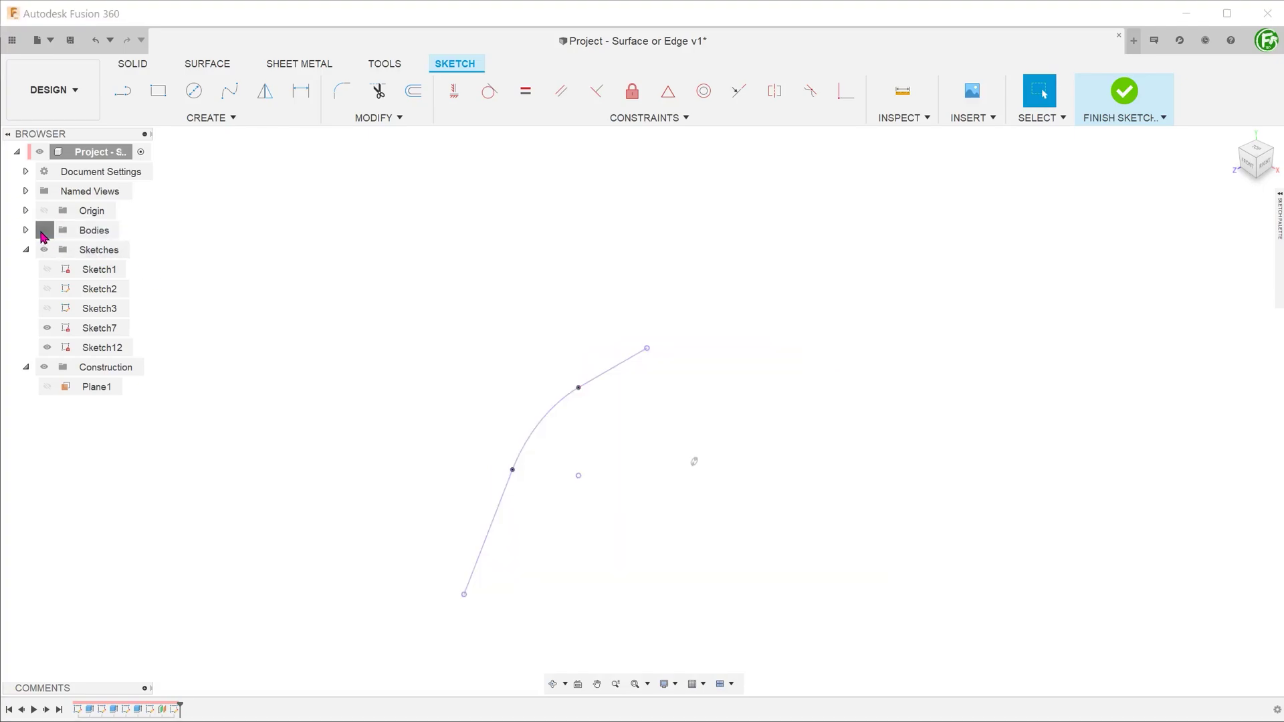
left_click(44, 230)
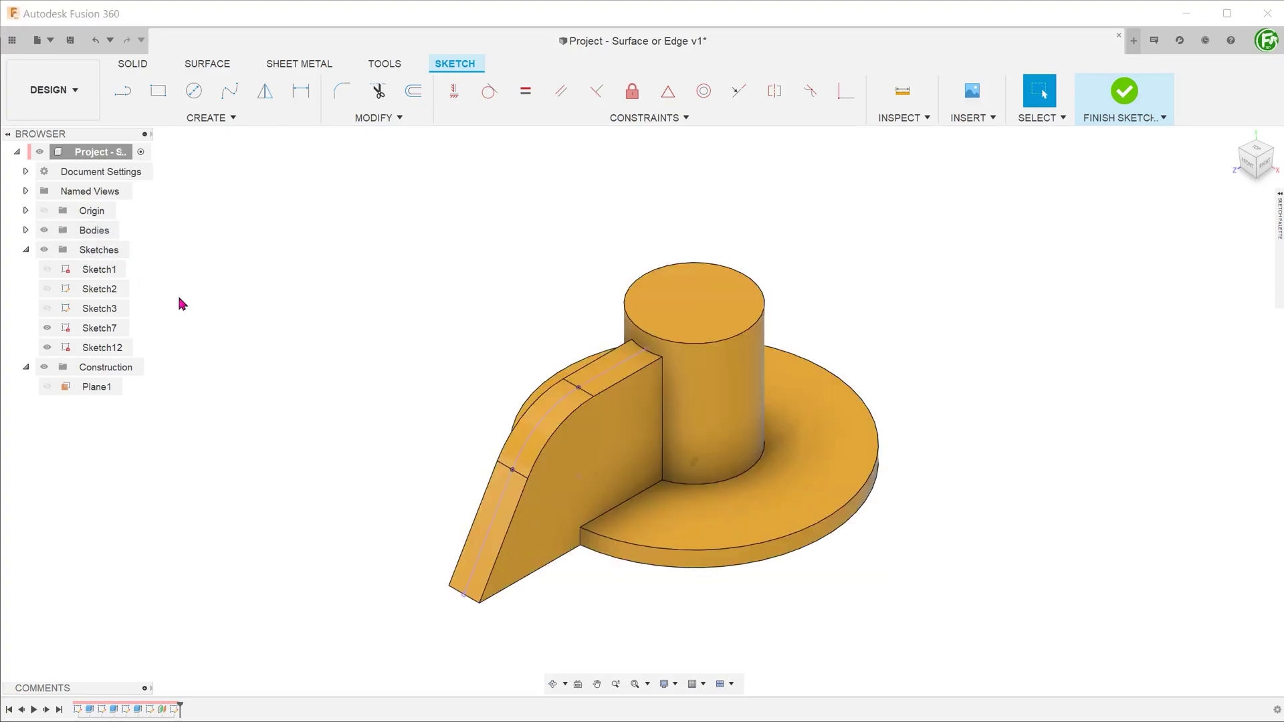
left_click(382, 121)
mouse_move(357, 208)
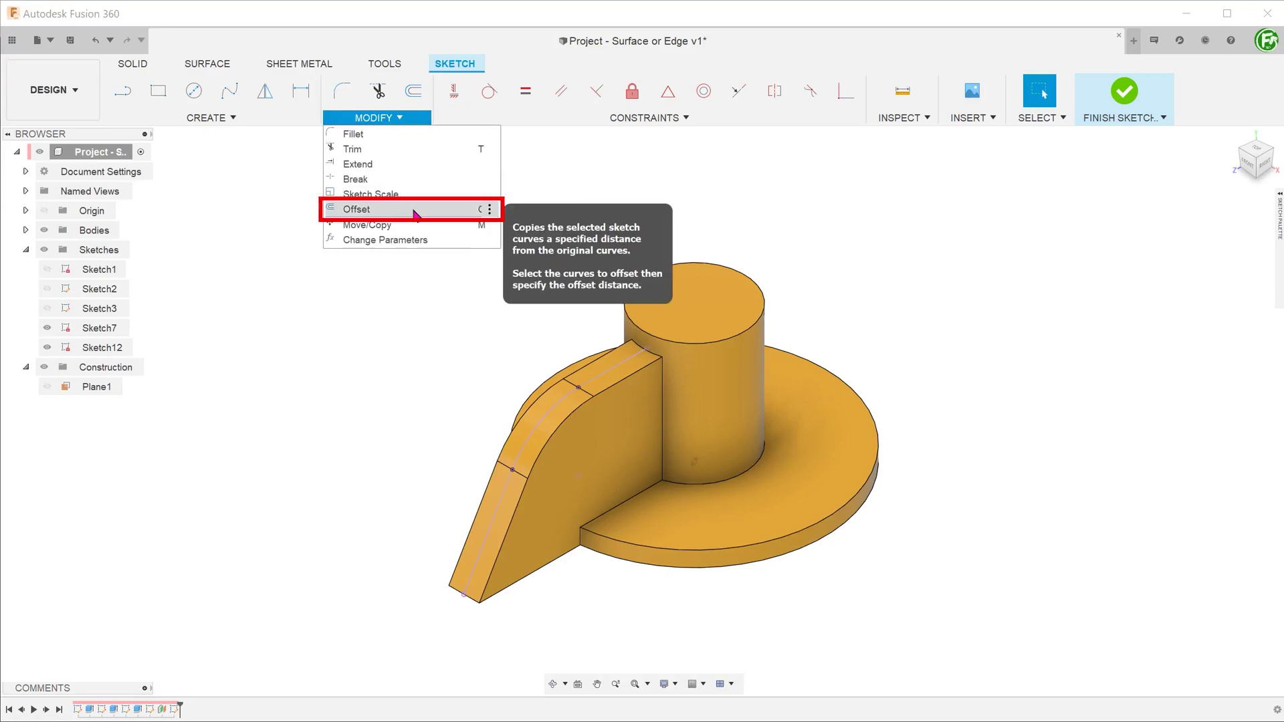
left_click(415, 210)
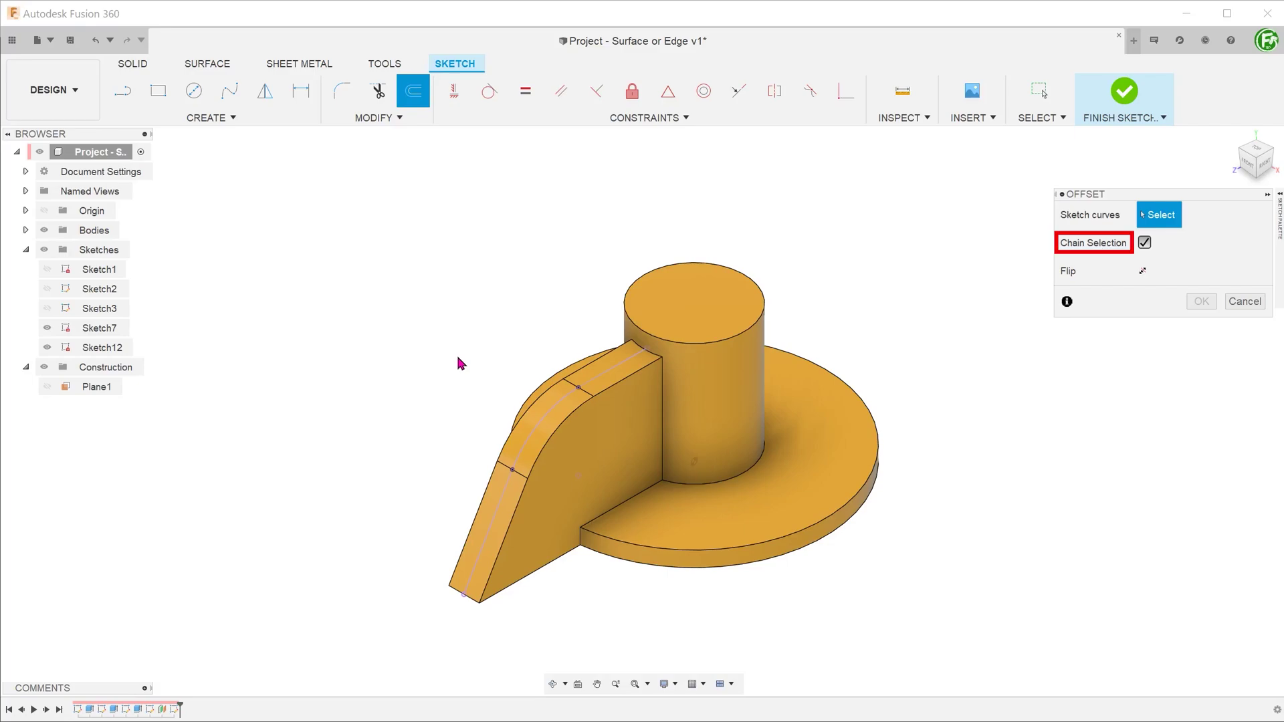
left_click(620, 372)
left_click_drag(618, 365, 619, 380)
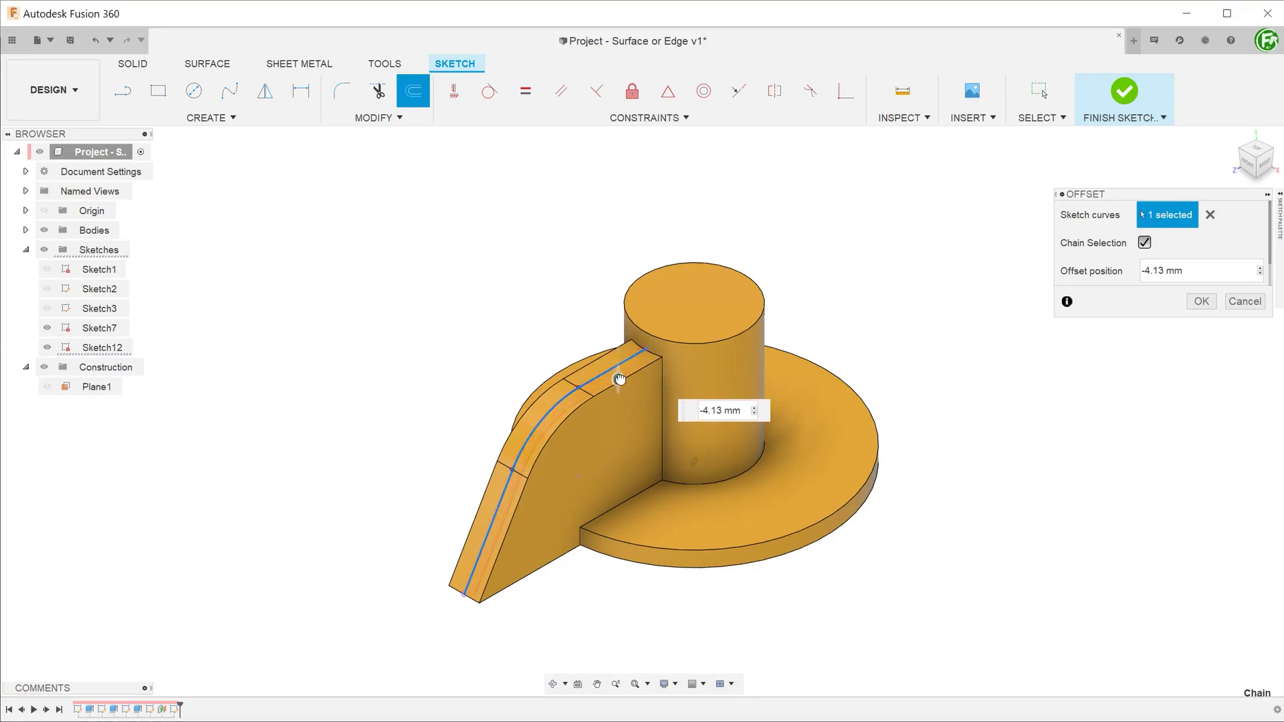
left_click(1269, 167)
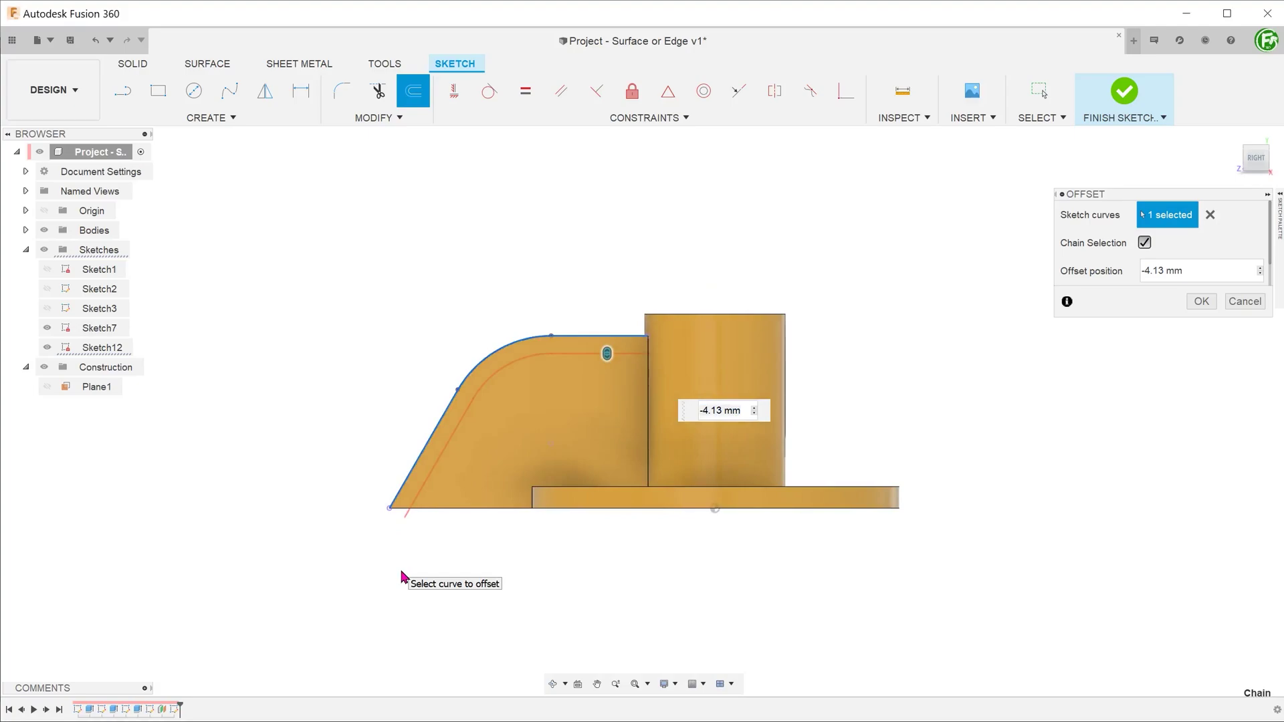
left_click(1233, 135)
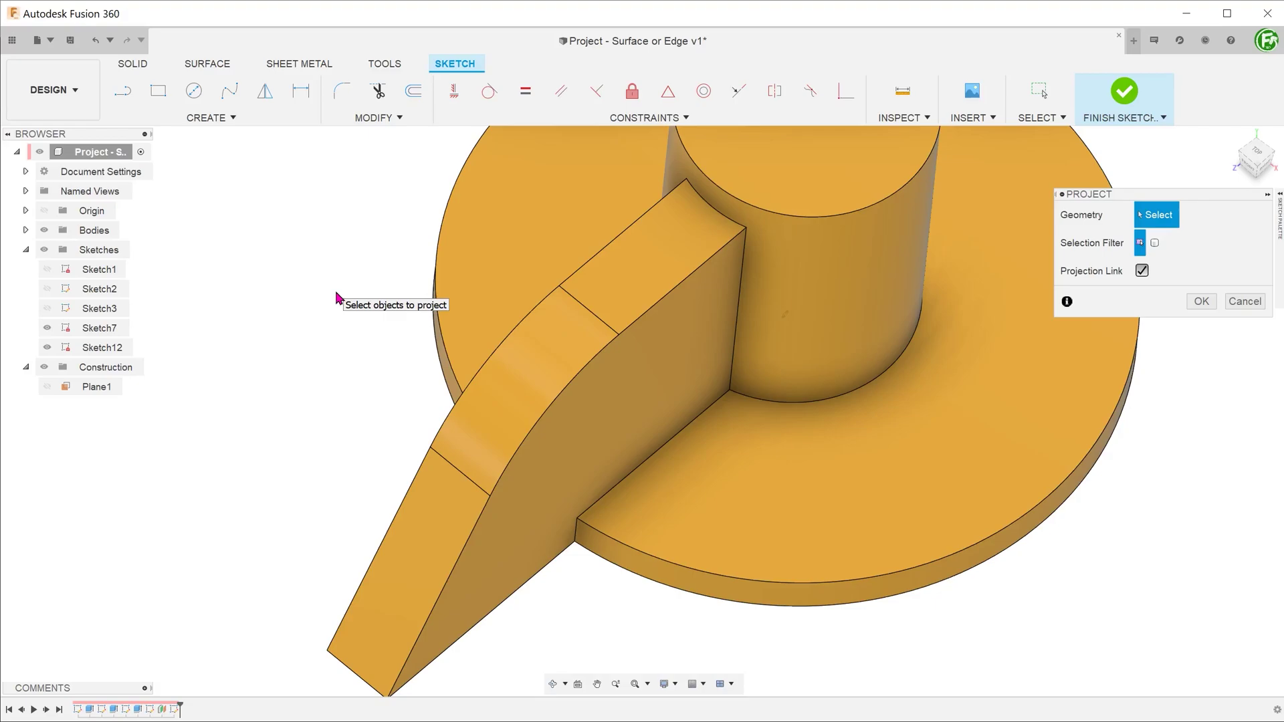
Step: Project the fin's three top faces into Sketch12 as a centre curve, checking with Bodies hidden
left_click(646, 289)
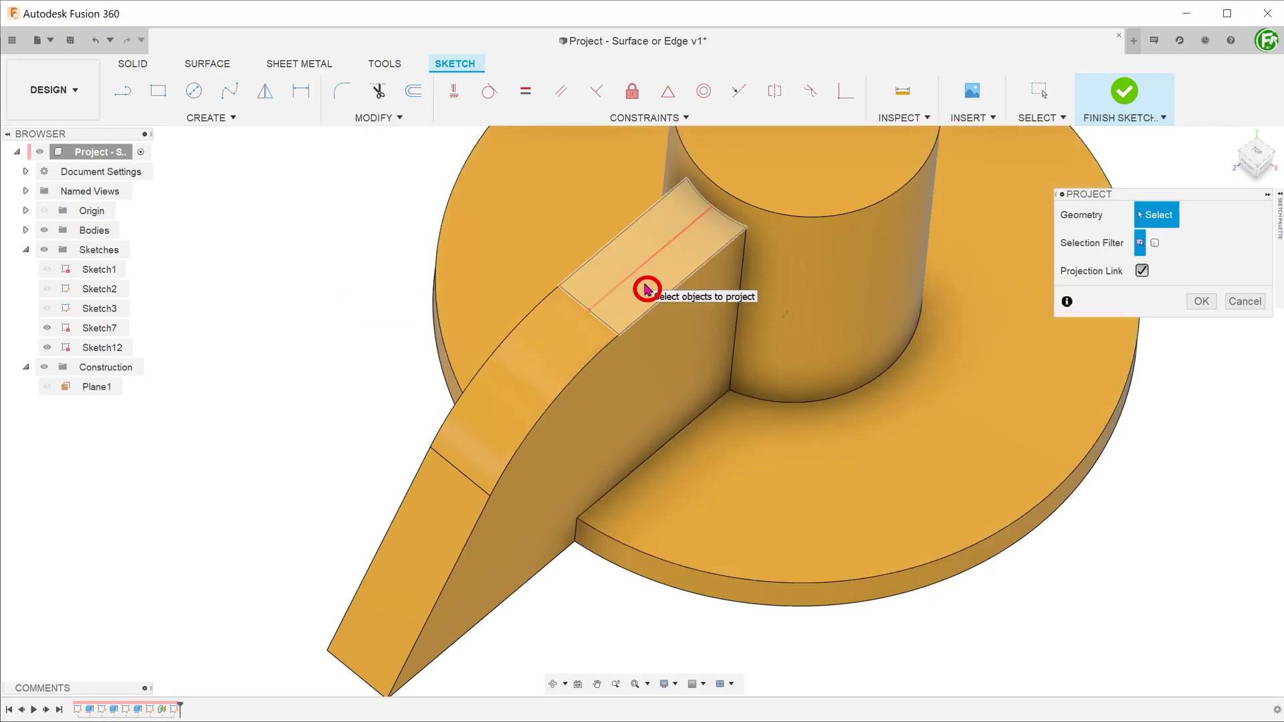
left_click(566, 368)
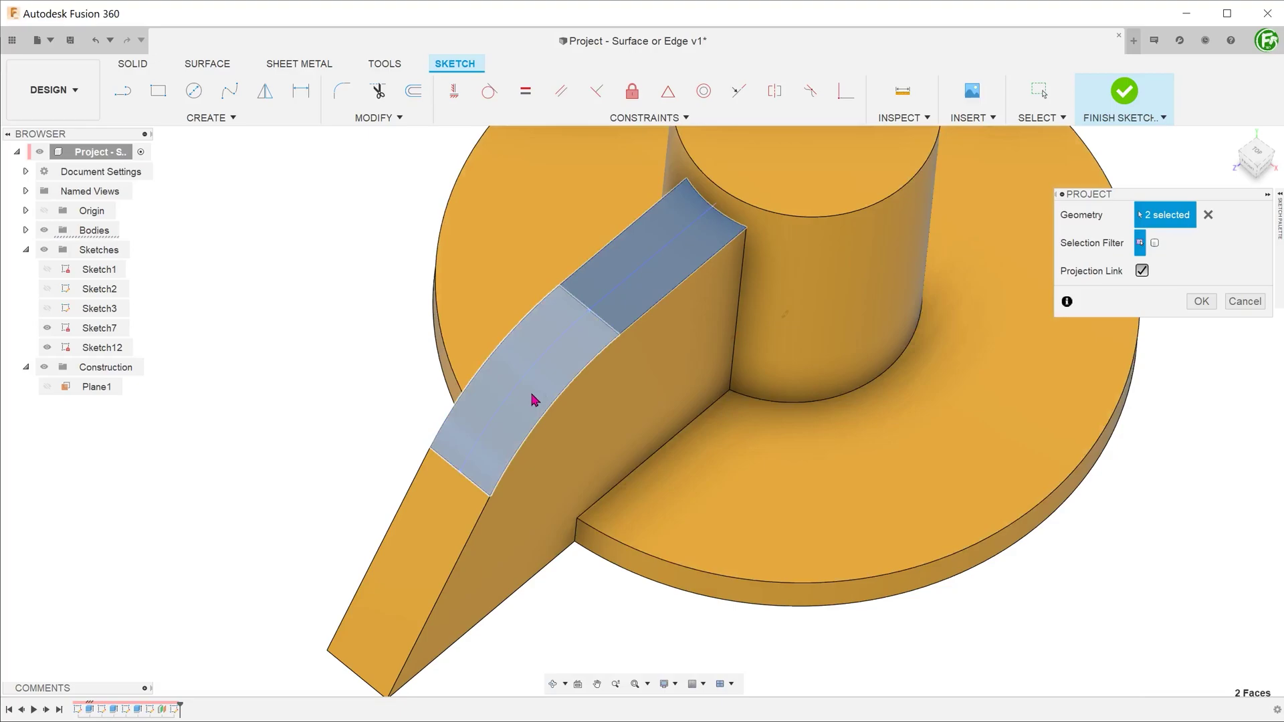
left_click(459, 519)
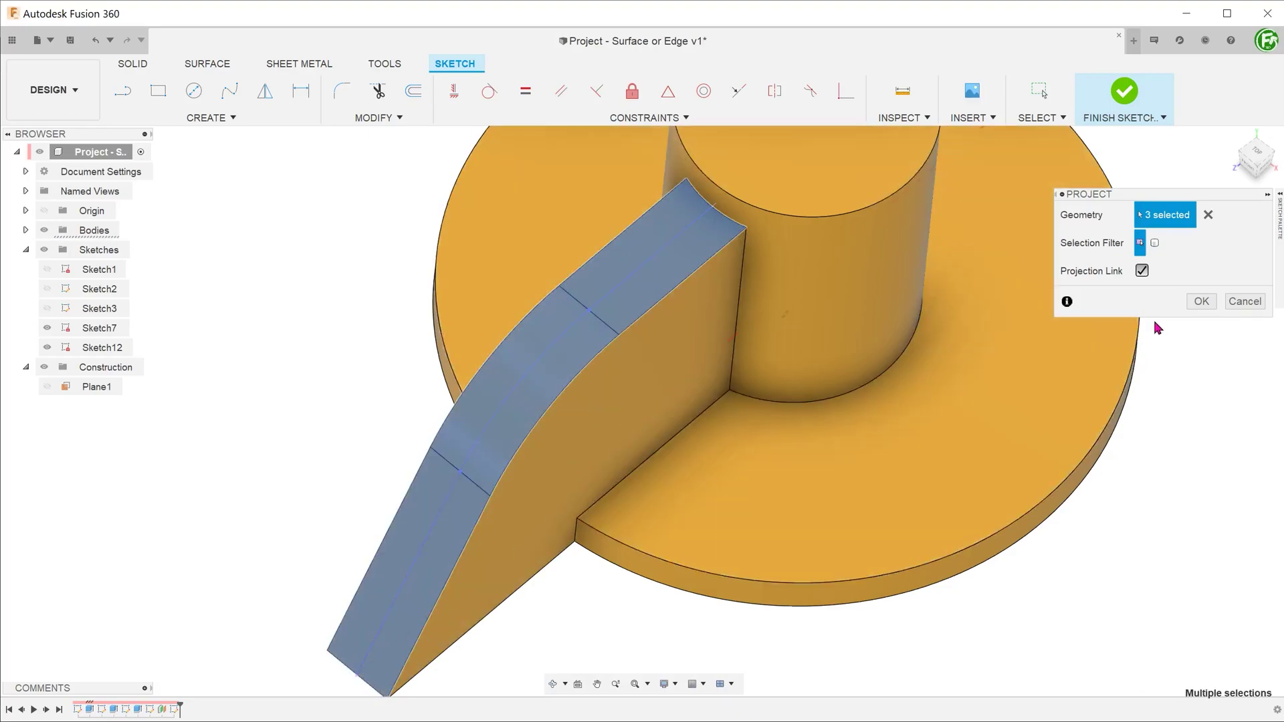
left_click(1201, 301)
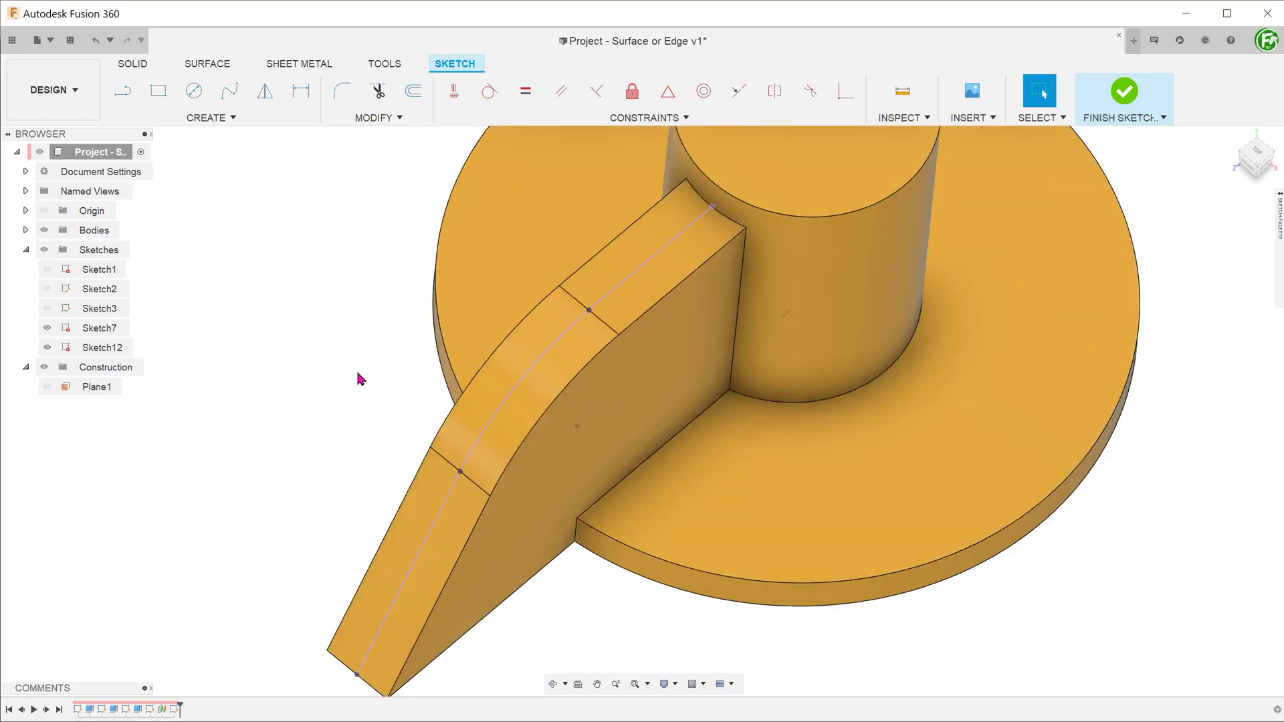
left_click(44, 230)
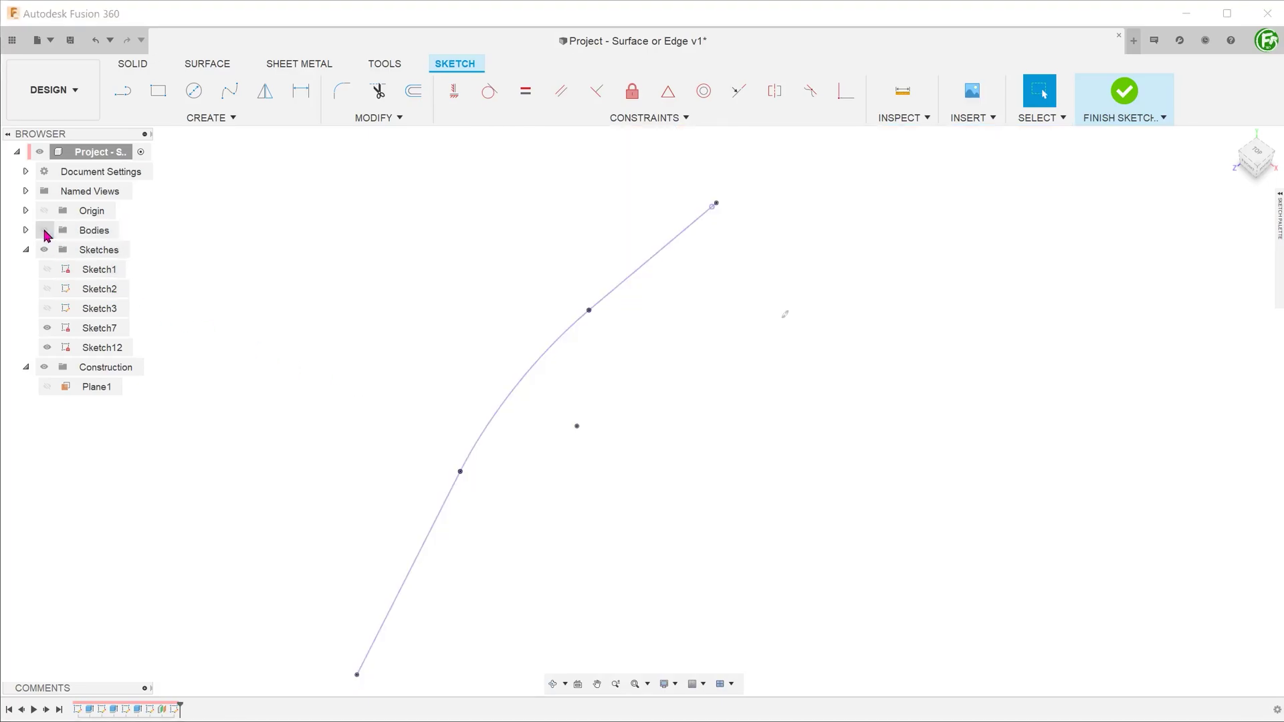
left_click(45, 230)
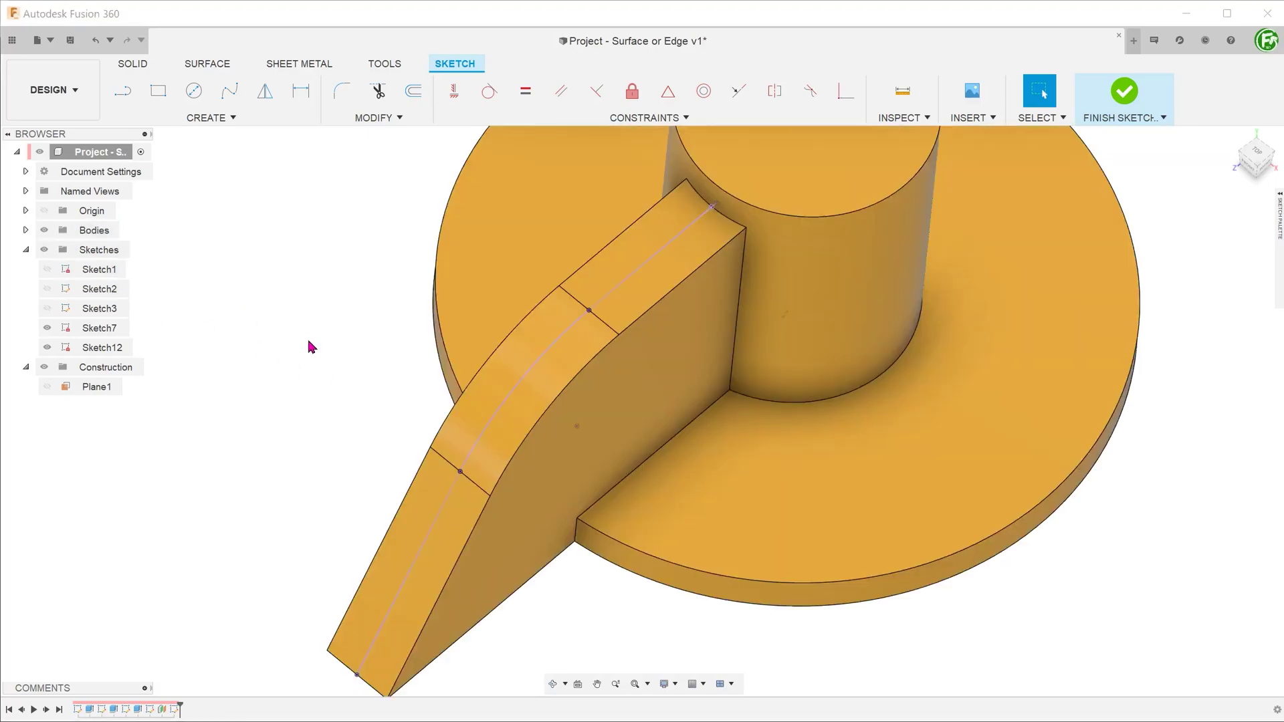
left_click(409, 97)
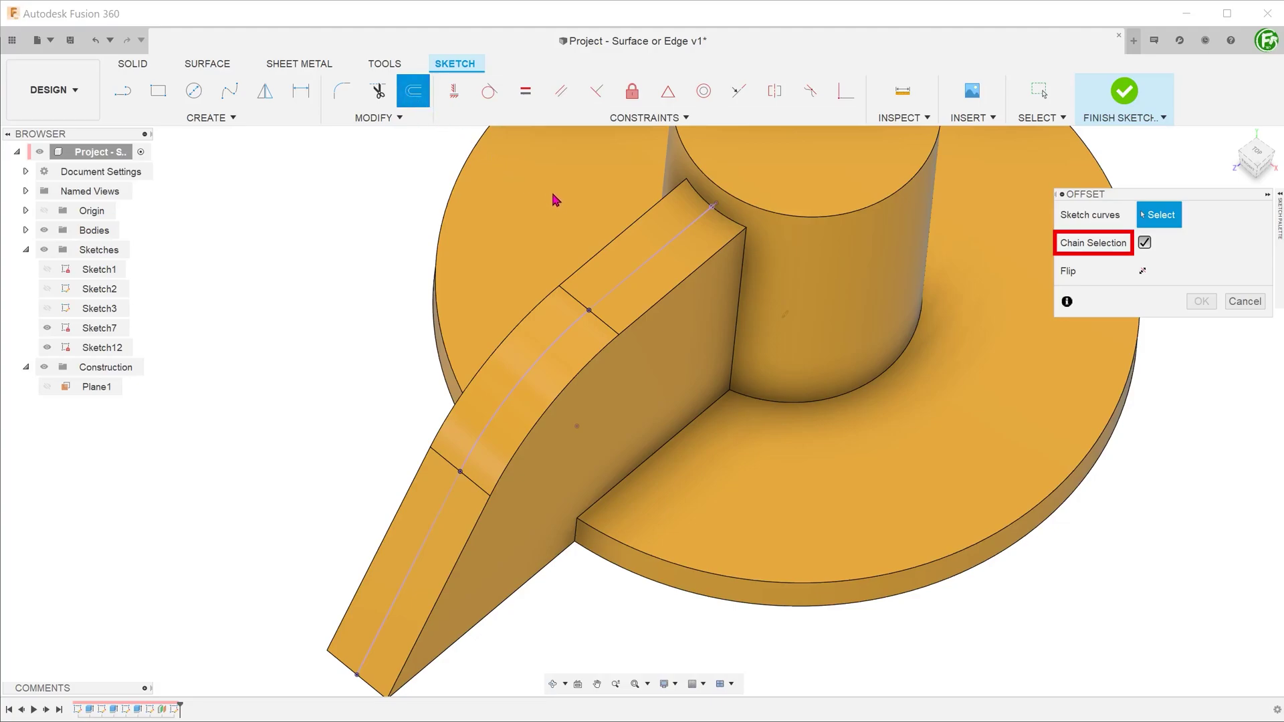
Step: Try a 1.00 mm offset of the projected centre curve, zoom in, then cancel it
left_click(650, 263)
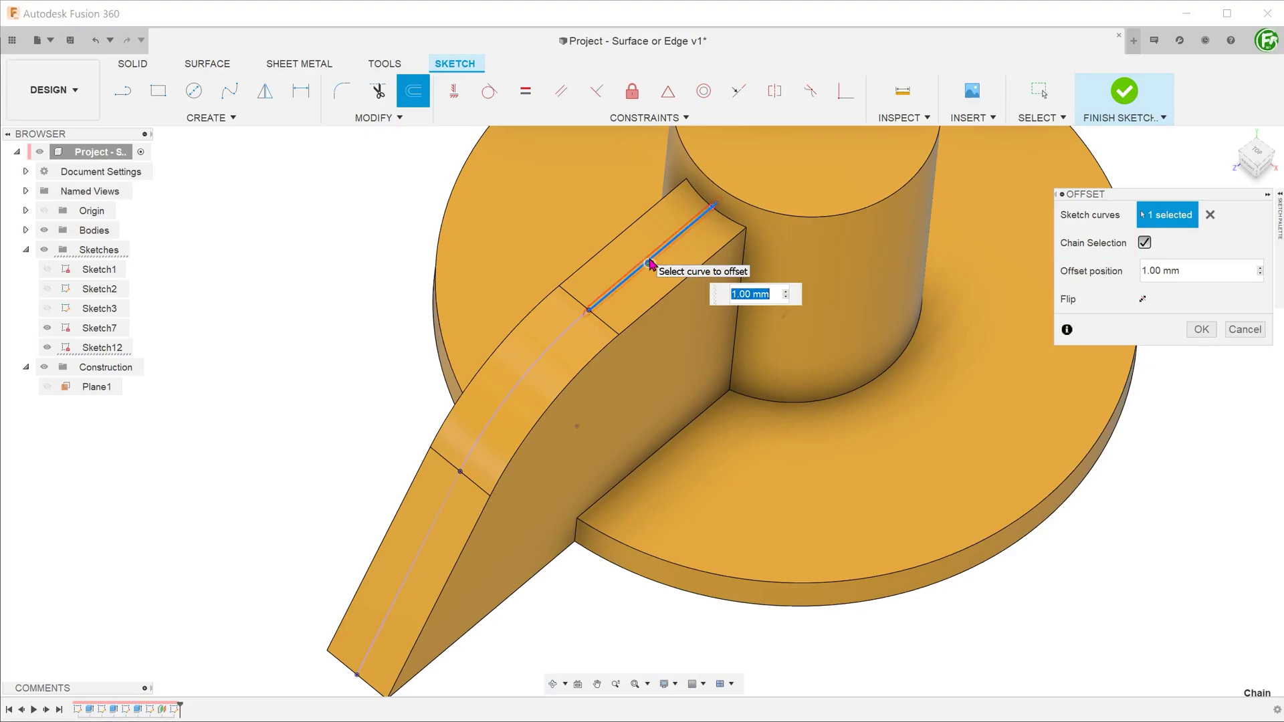
middle_click_drag(324, 309, 298, 232, "shift")
scroll(298, 232, "up", 5)
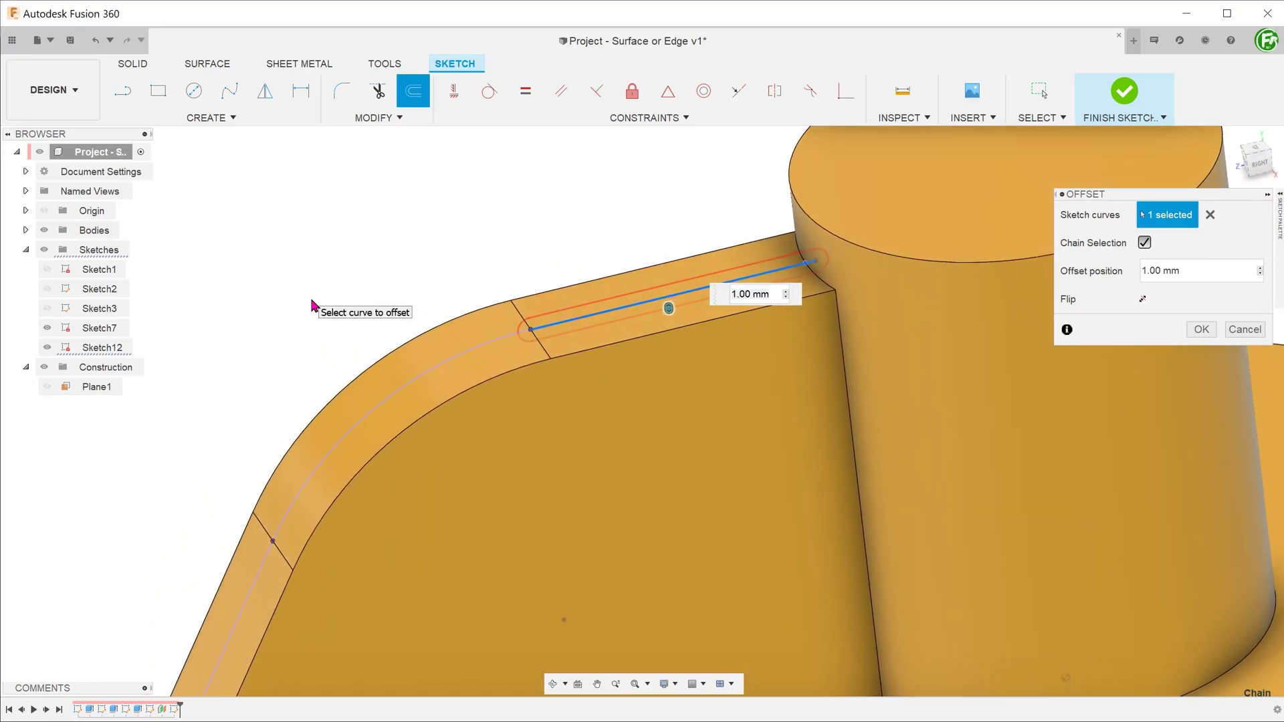
left_click(1244, 329)
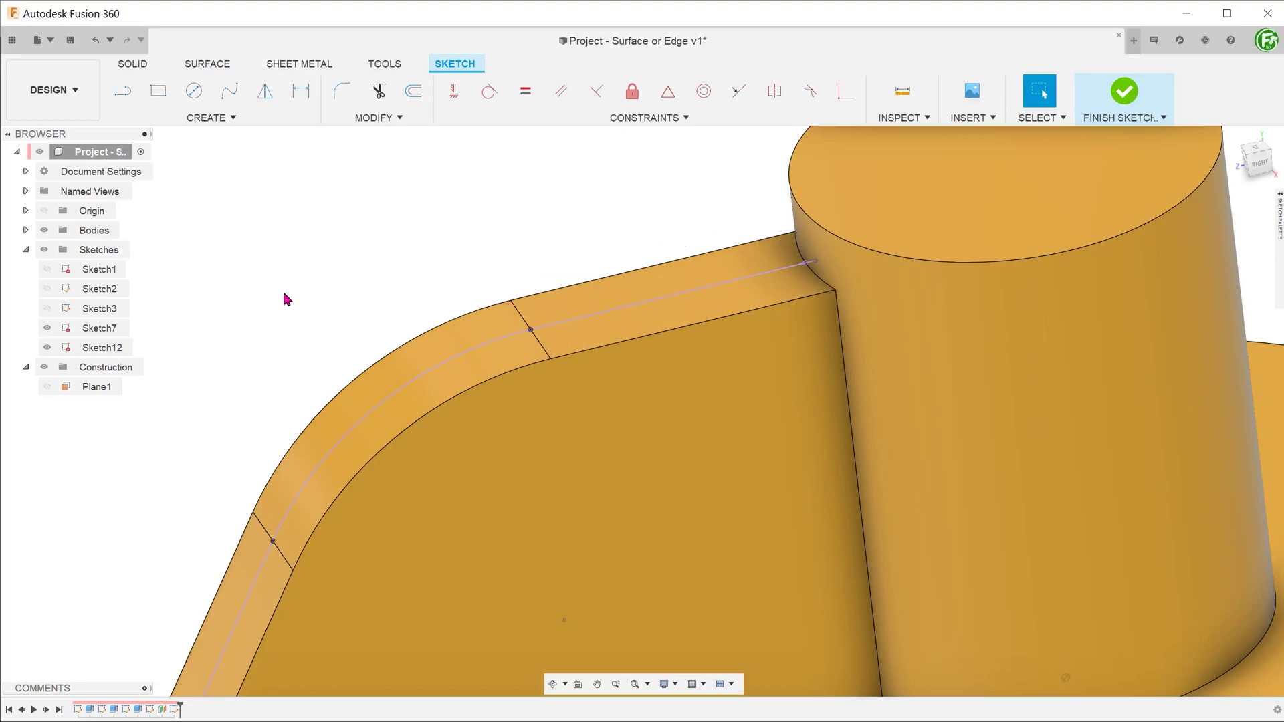
Step: Delete the two overlapping projected lines on the ledge top and select the projected arc
left_click(607, 316)
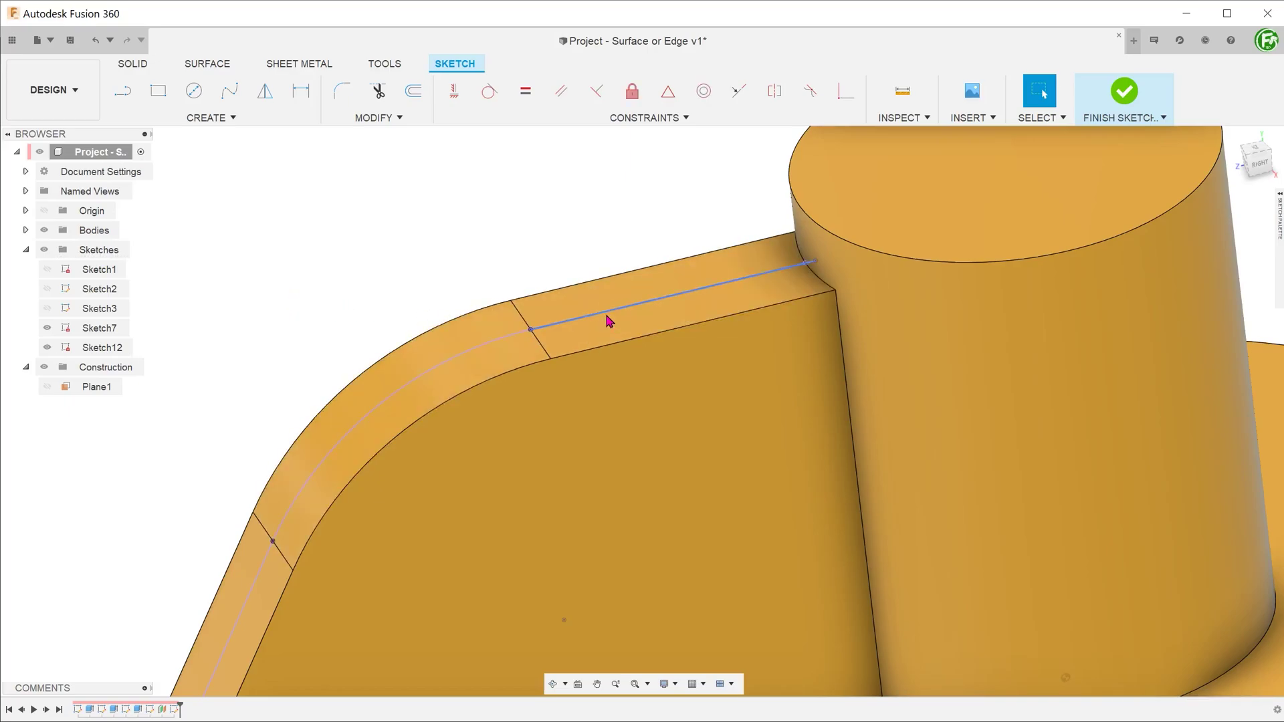
key("Delete")
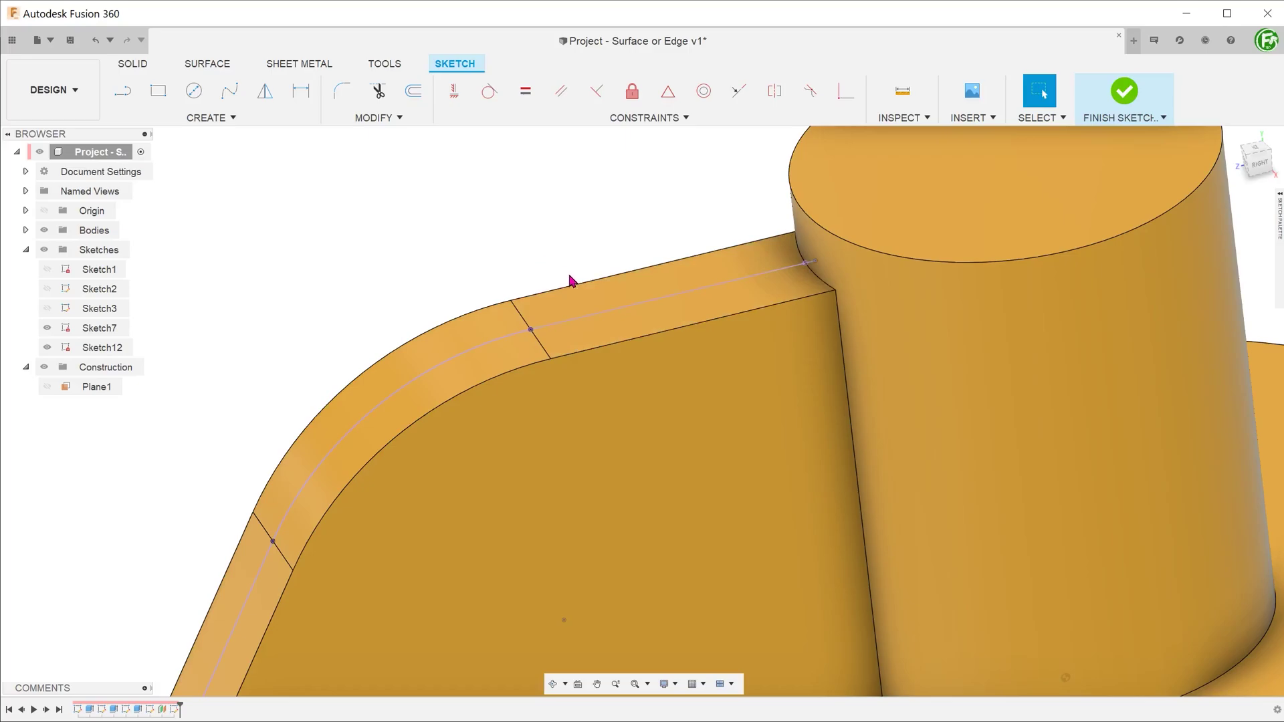
left_click(616, 309)
key("Delete")
left_click(441, 368)
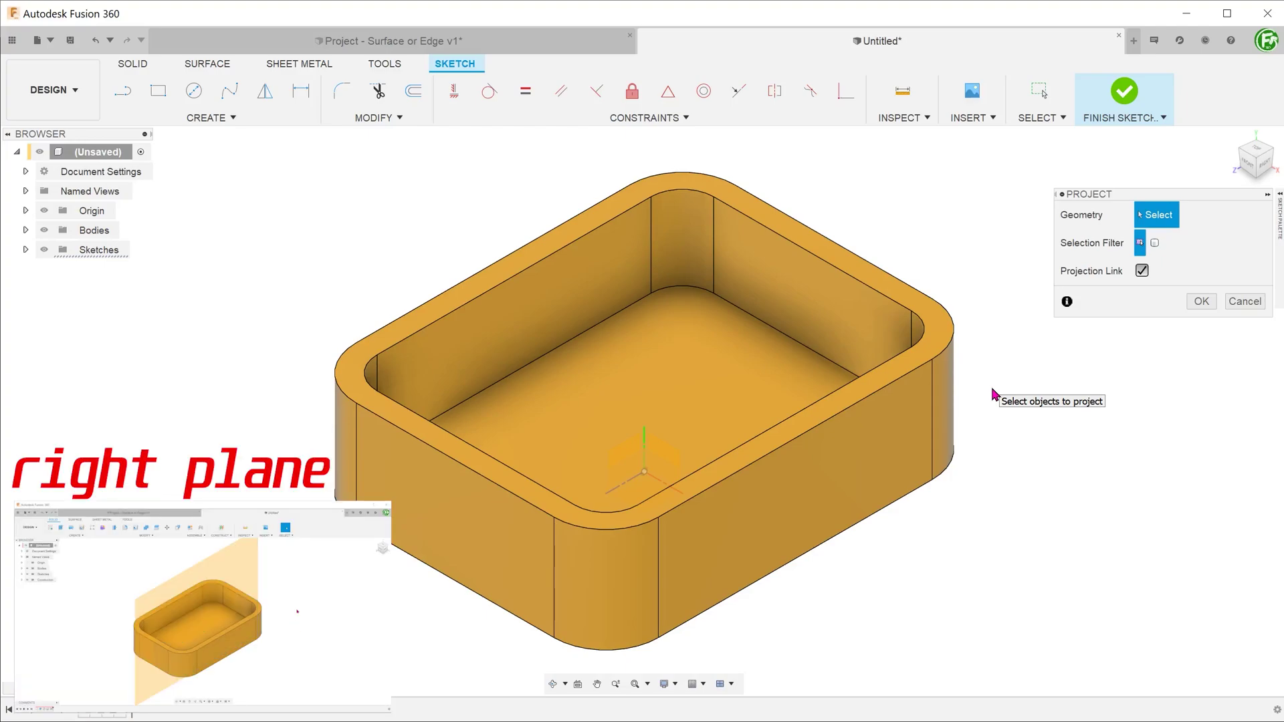
Step: Project the box's rim face into its sketch and inspect the overlapping line segments
left_click(894, 379)
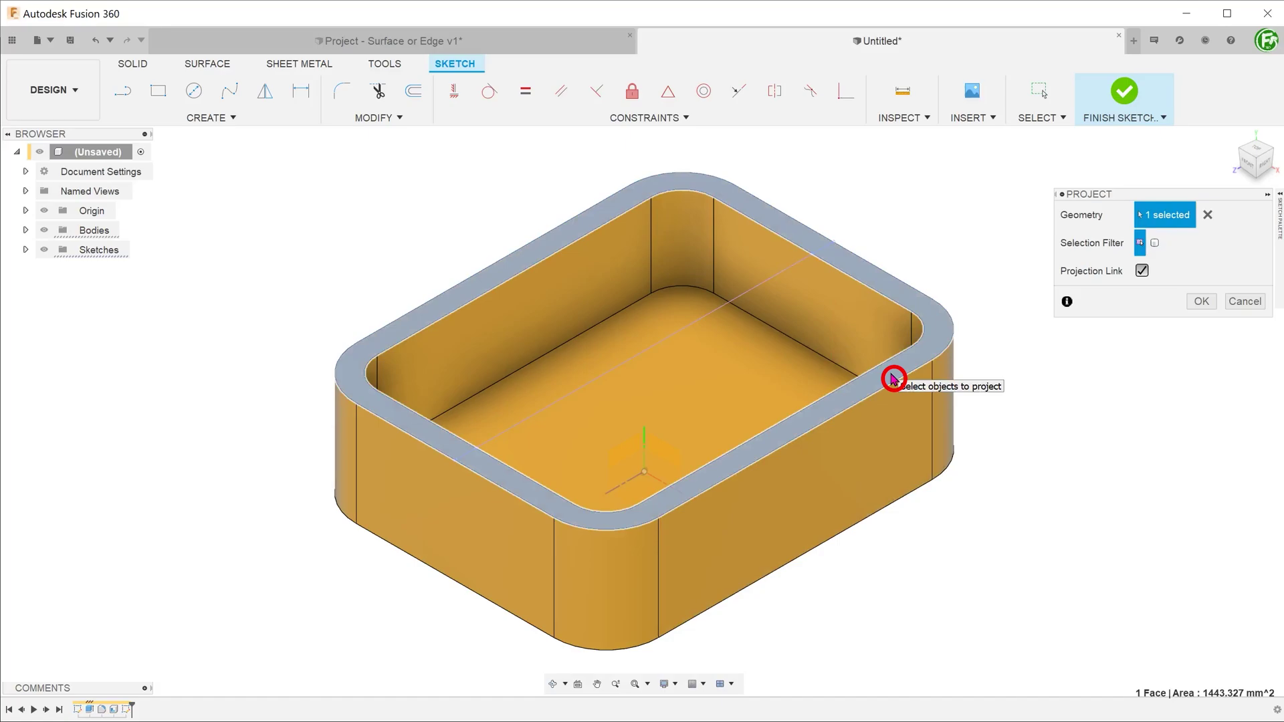
left_click(1201, 301)
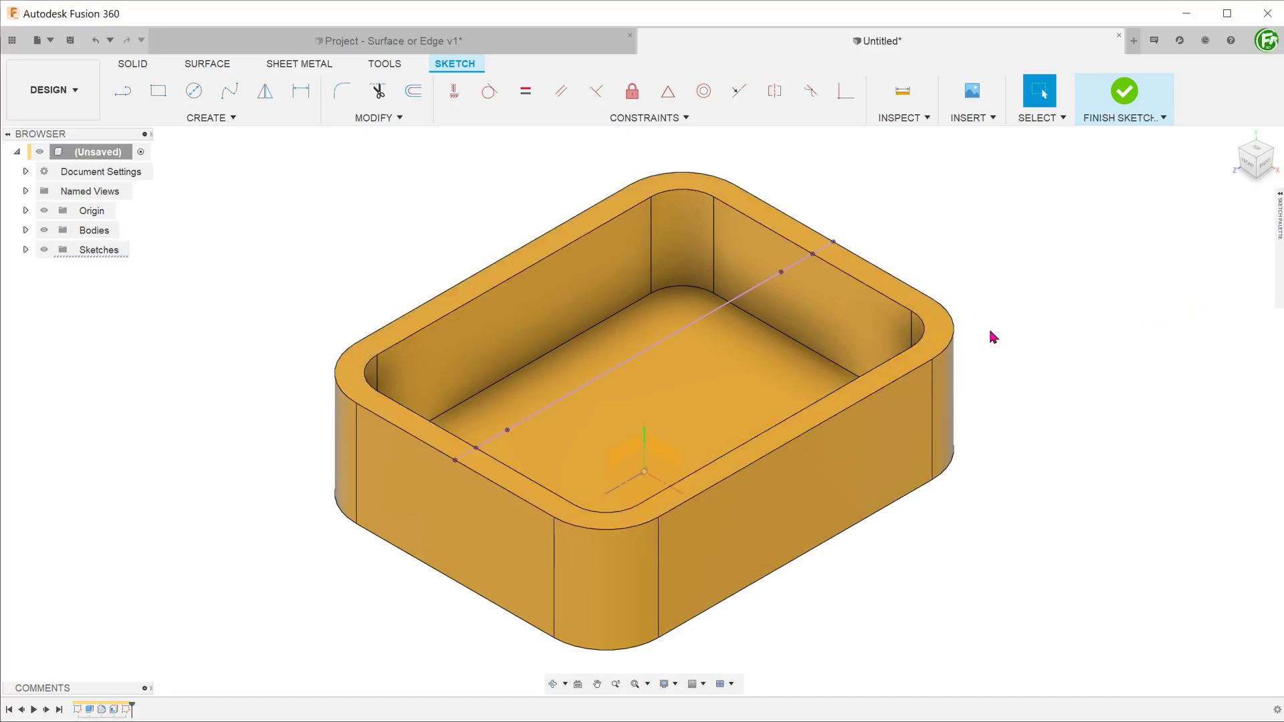
left_click(651, 347)
left_click(652, 352)
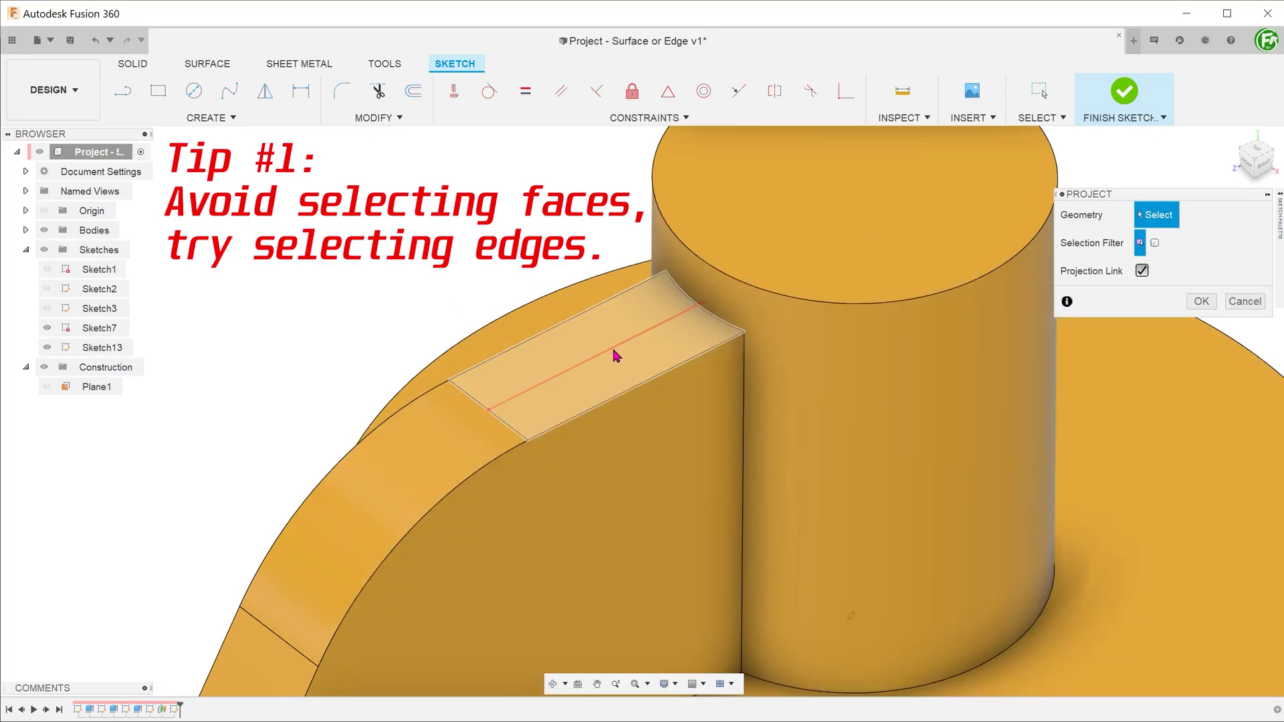
Step: Pick the ledge's front edge rather than its face for projection
left_click(661, 378)
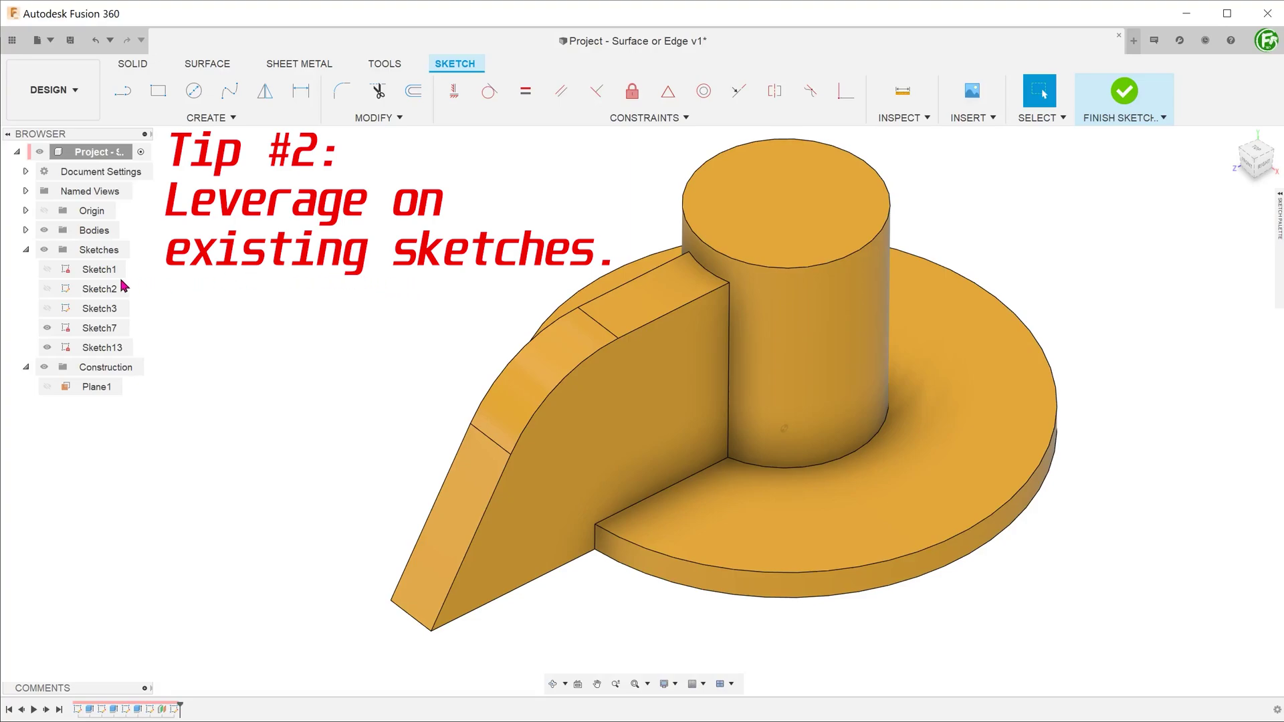
Step: Show Sketch1, project its ledge line and two curves into the sketch, then hide Sketch1
left_click(47, 269)
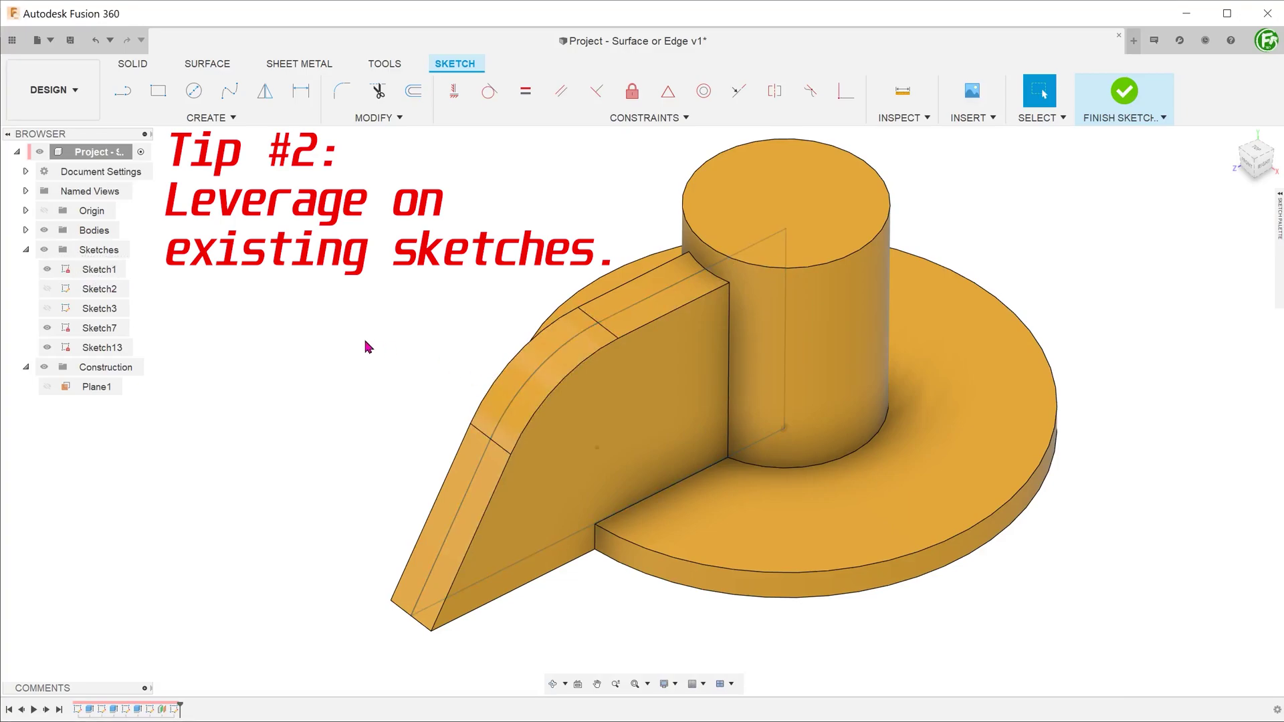
key("p")
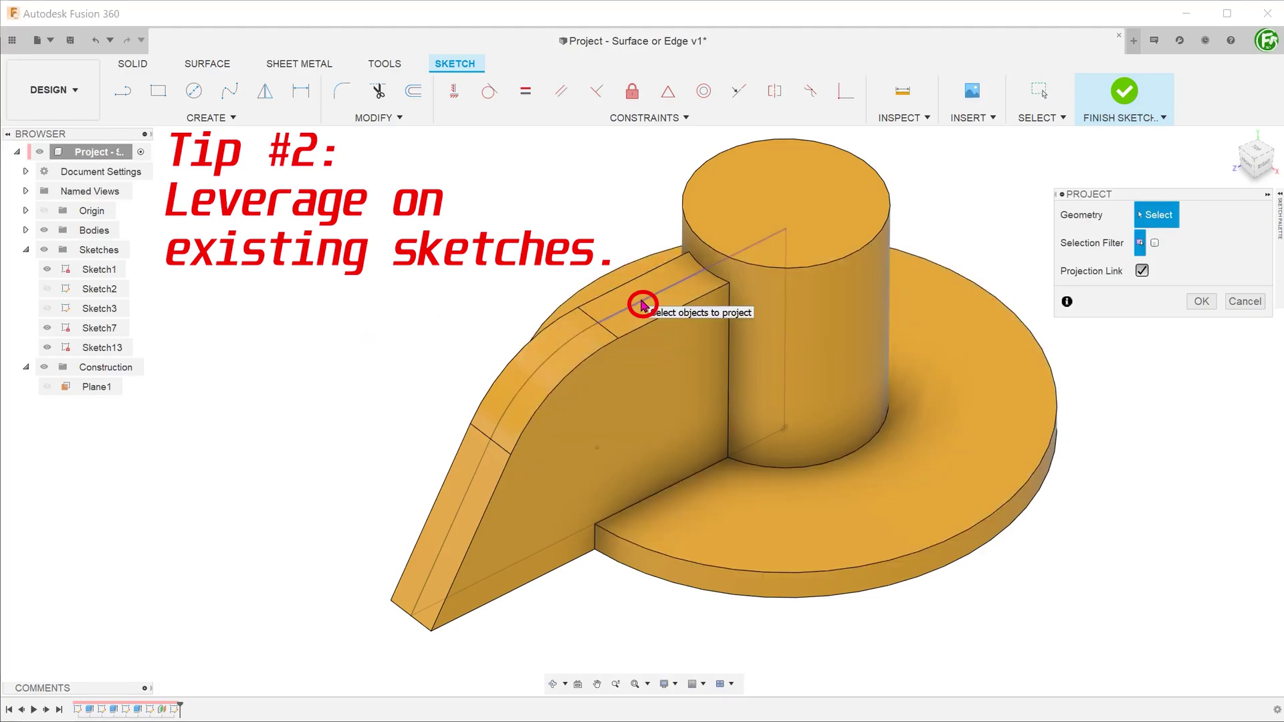
left_click(604, 324)
left_click(564, 347)
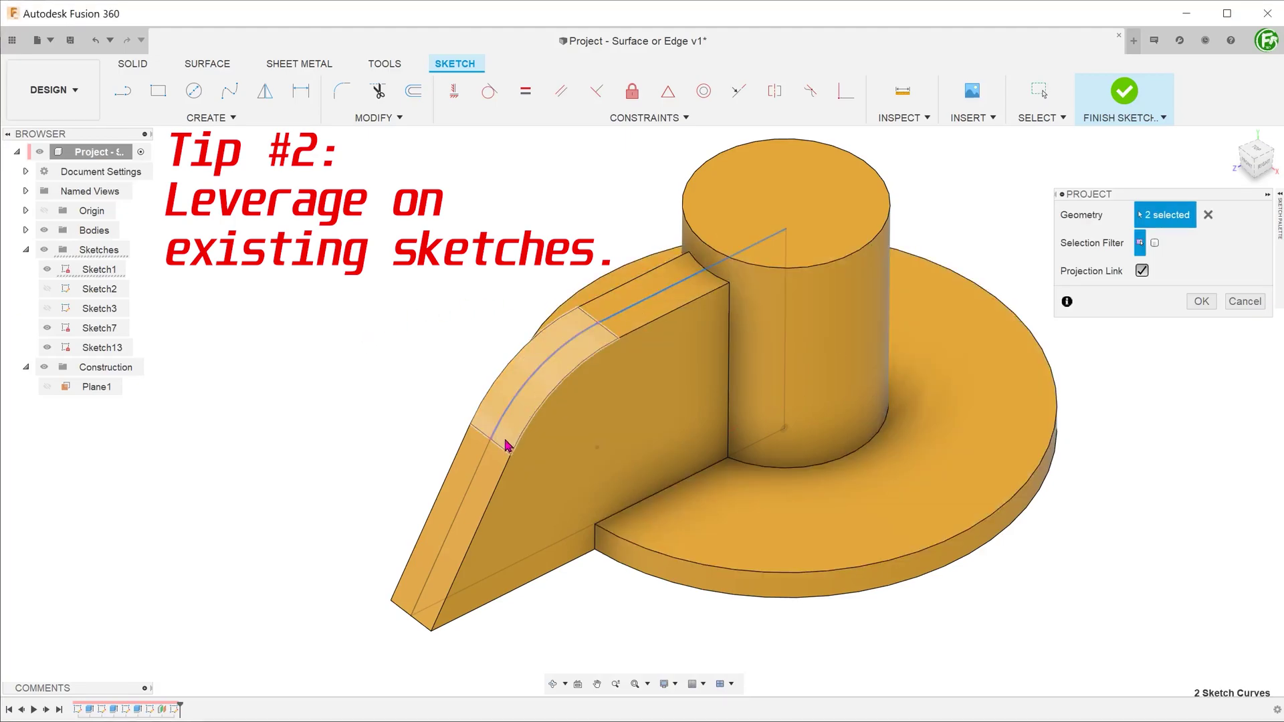
left_click(482, 472)
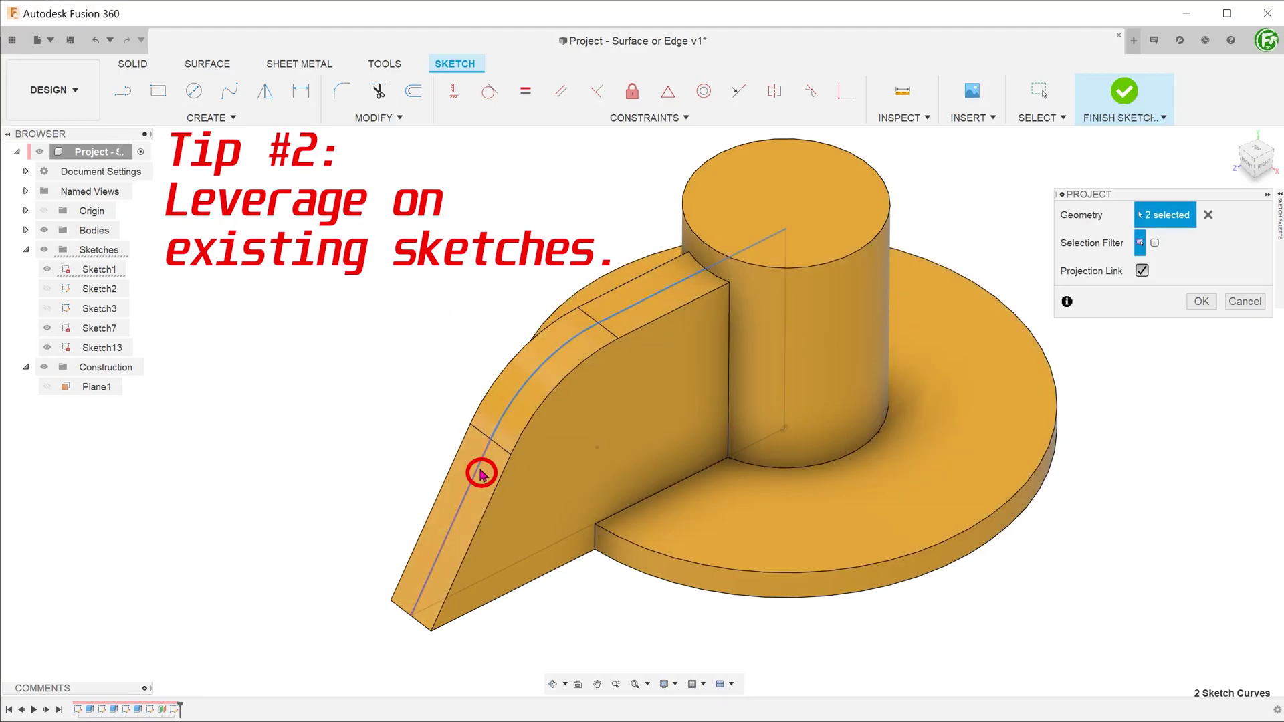
left_click(1202, 301)
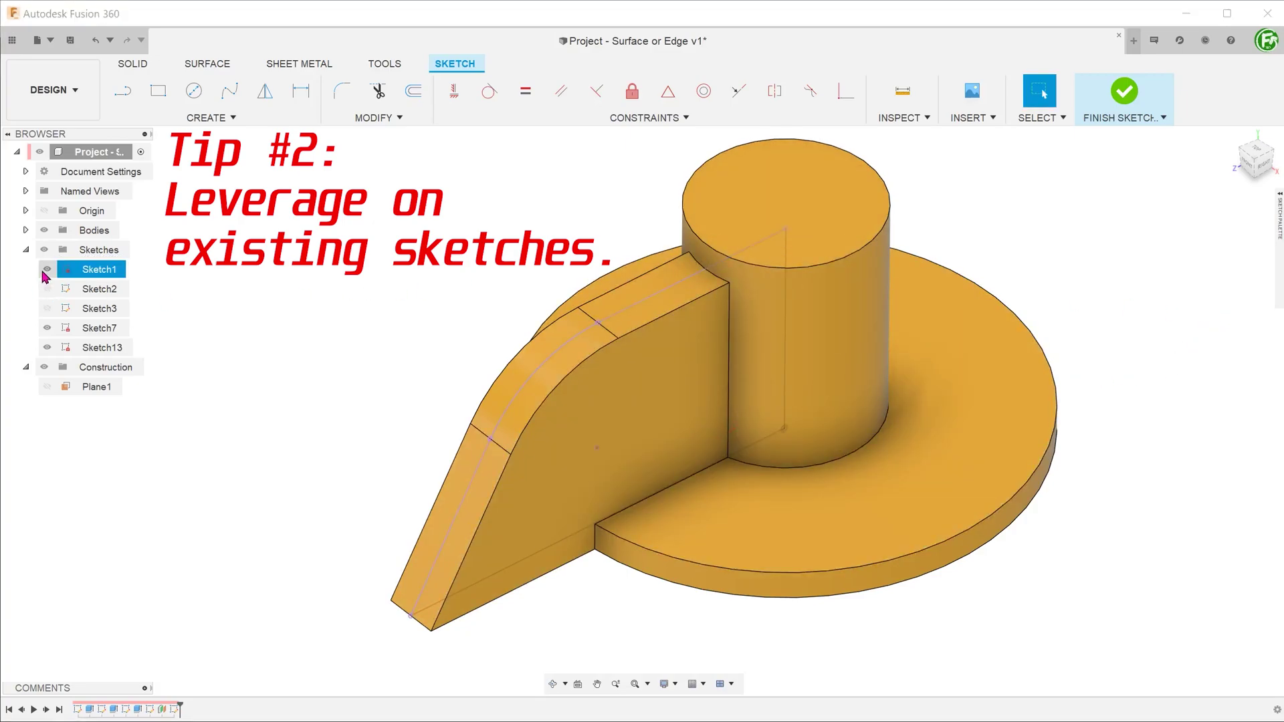
left_click(44, 230)
left_click(47, 269)
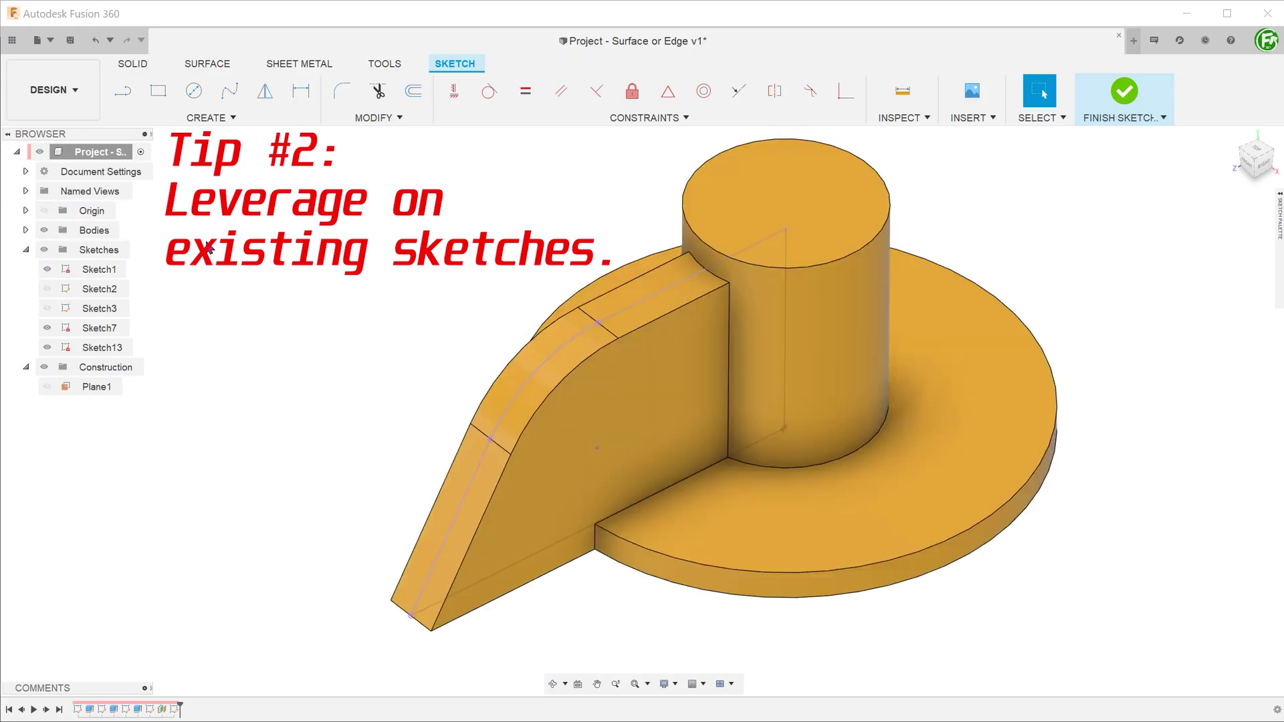
left_click(44, 230)
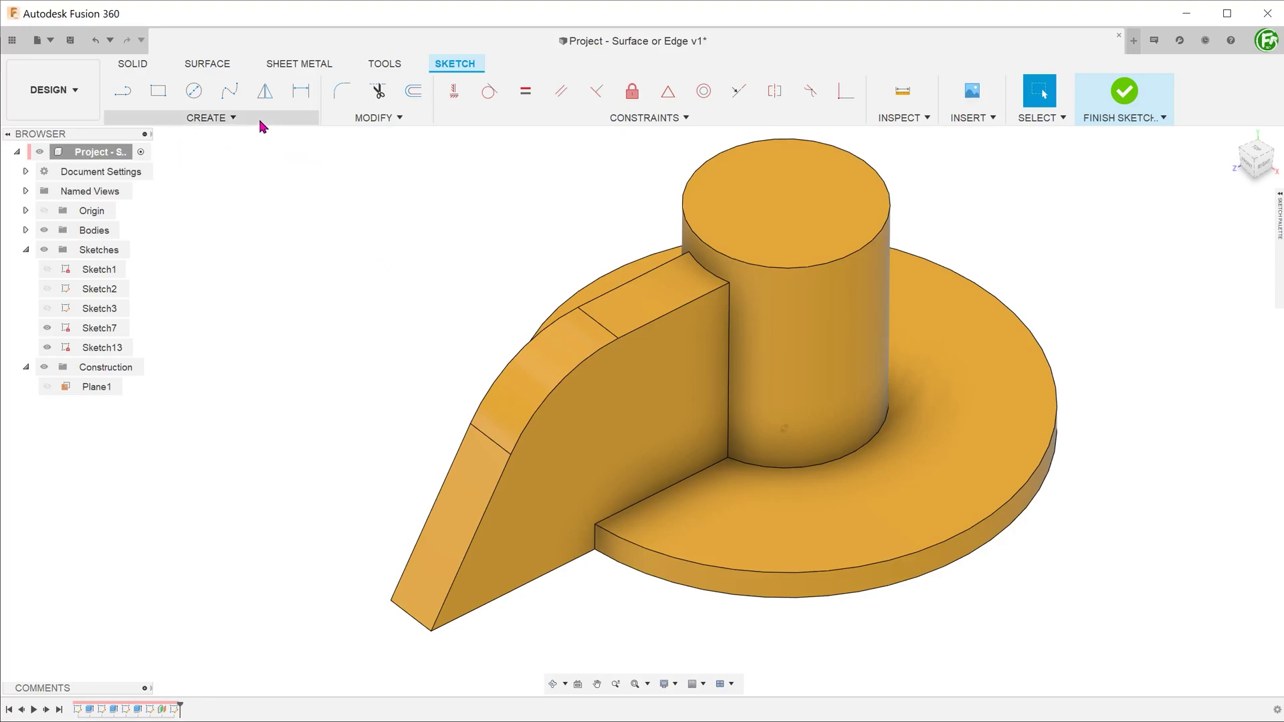
Step: Intersect the ledge's flat top, curved and lower faces with the sketch plane into one arc
left_click(257, 118)
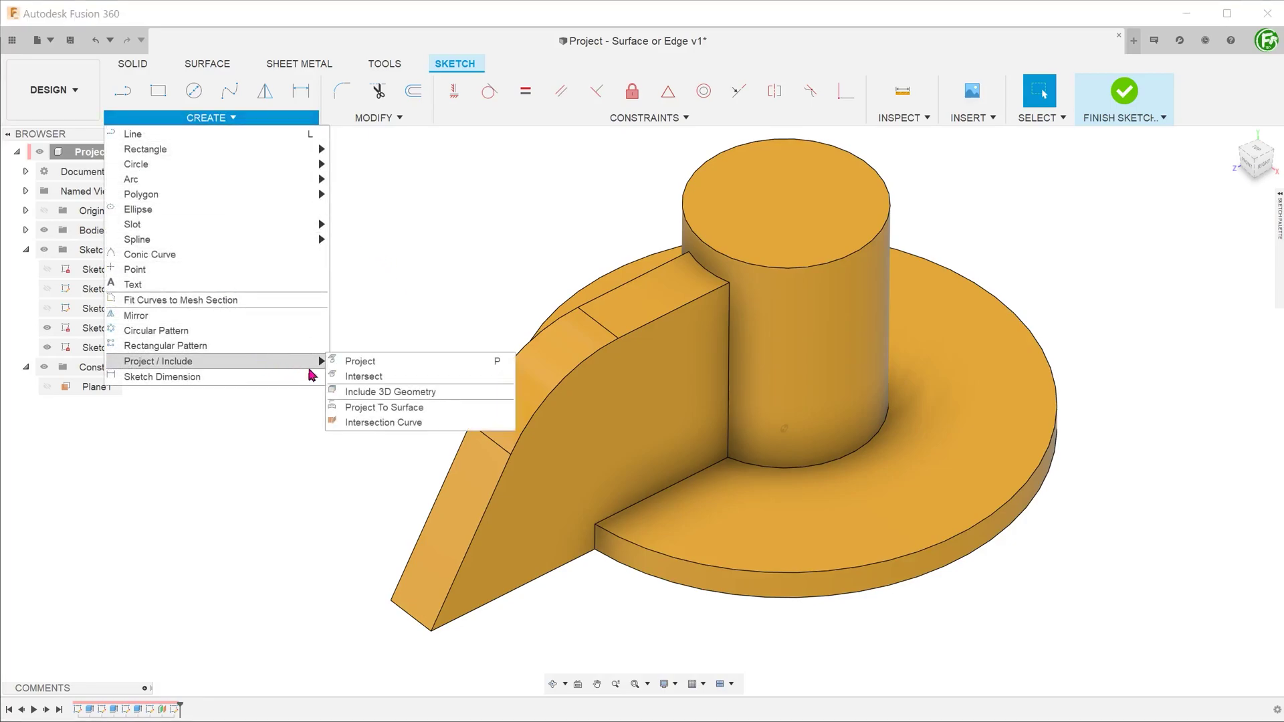
mouse_move(159, 361)
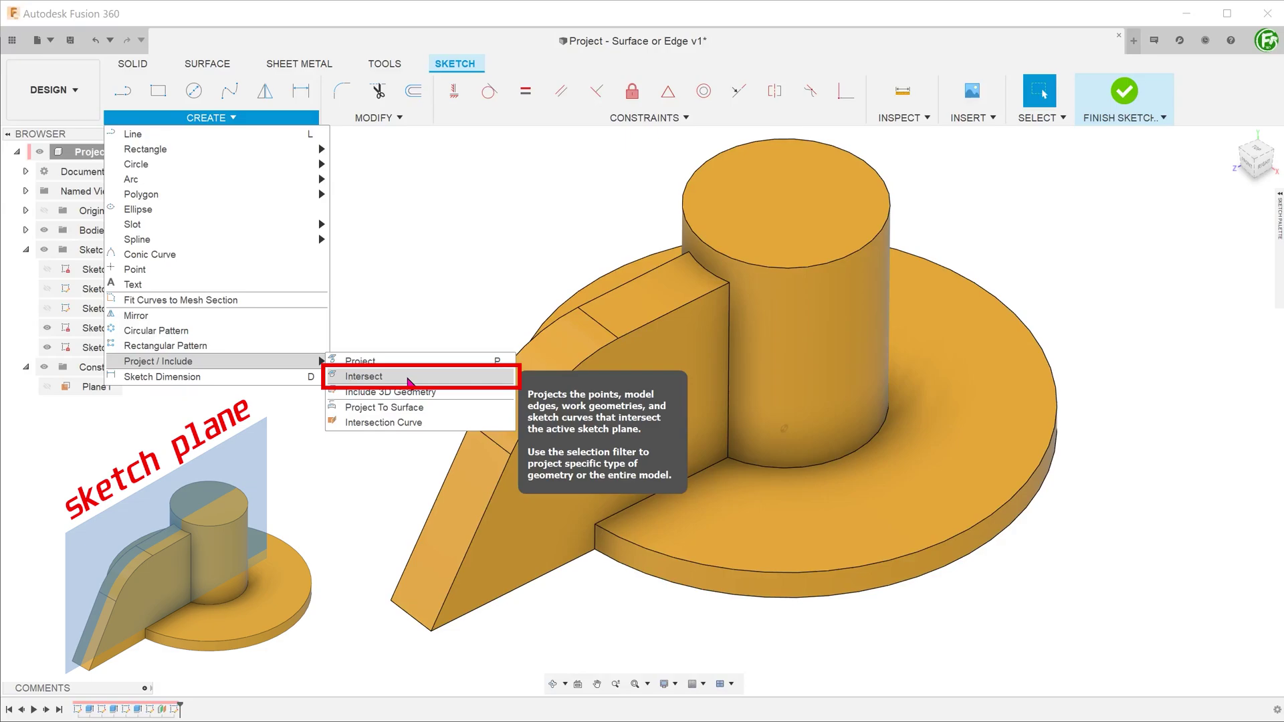
left_click(411, 382)
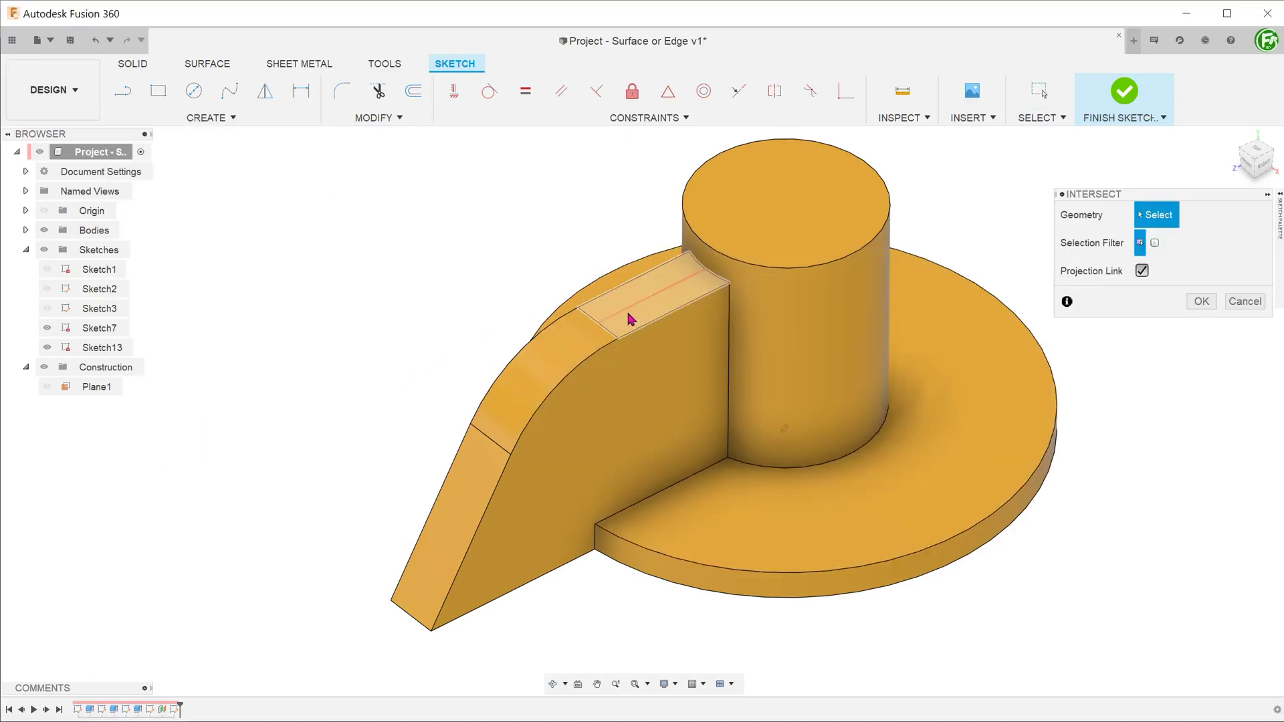
left_click(629, 319)
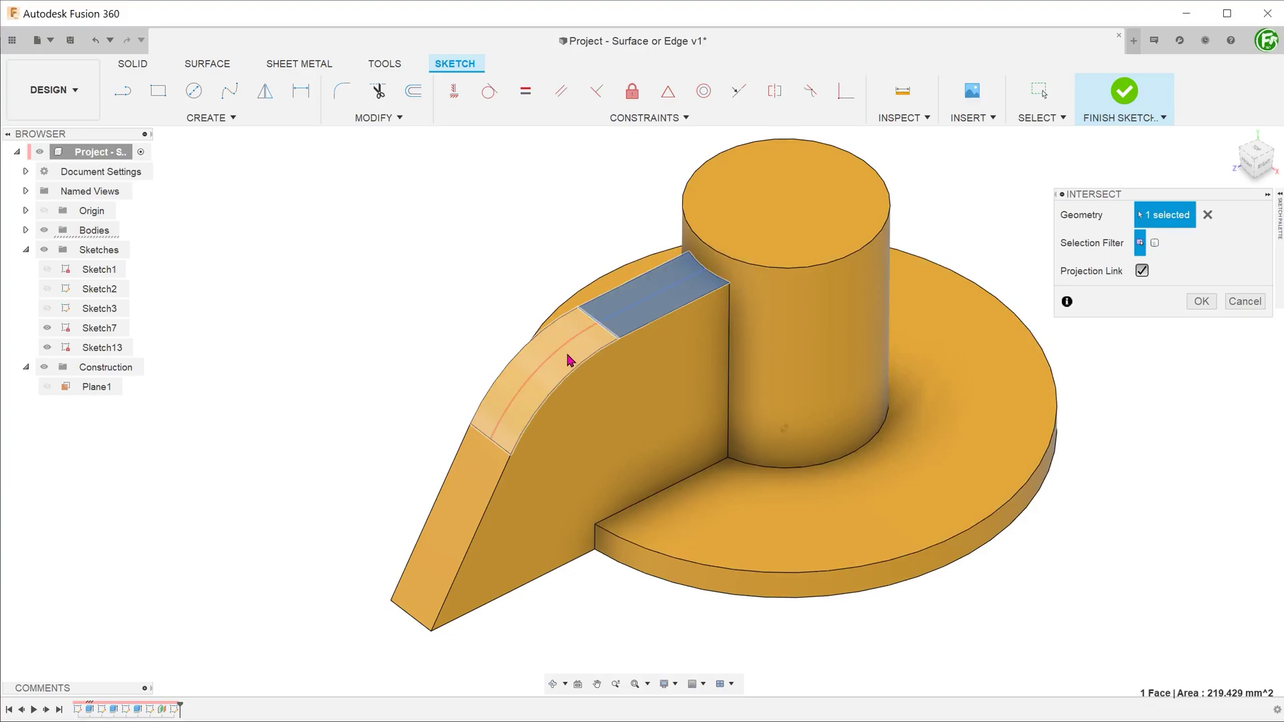
left_click(572, 360)
left_click(484, 482)
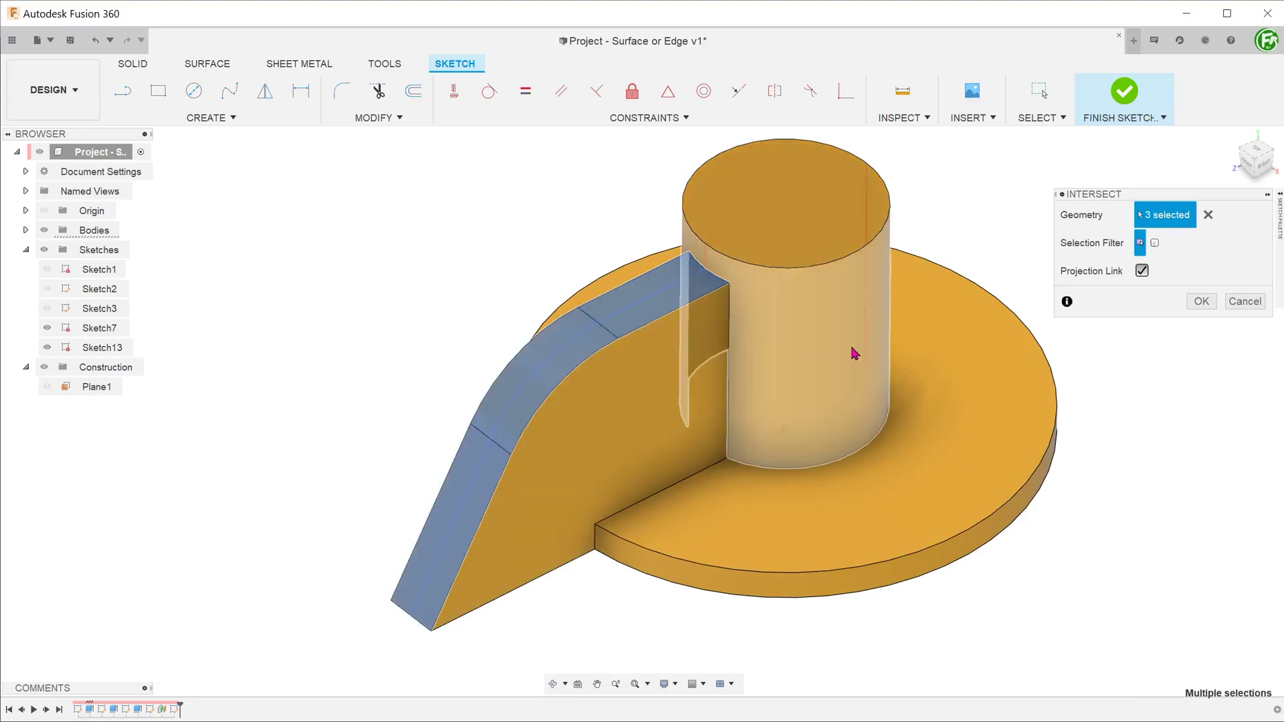
left_click(1200, 301)
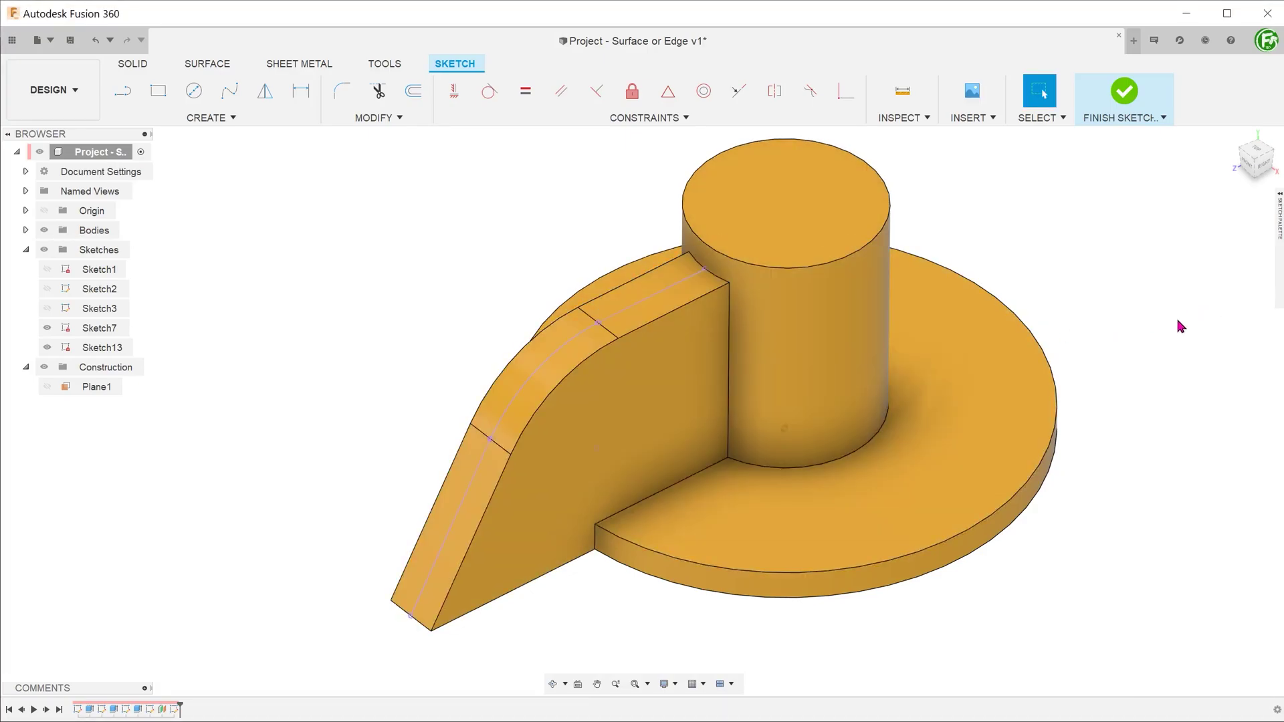
left_click(523, 393)
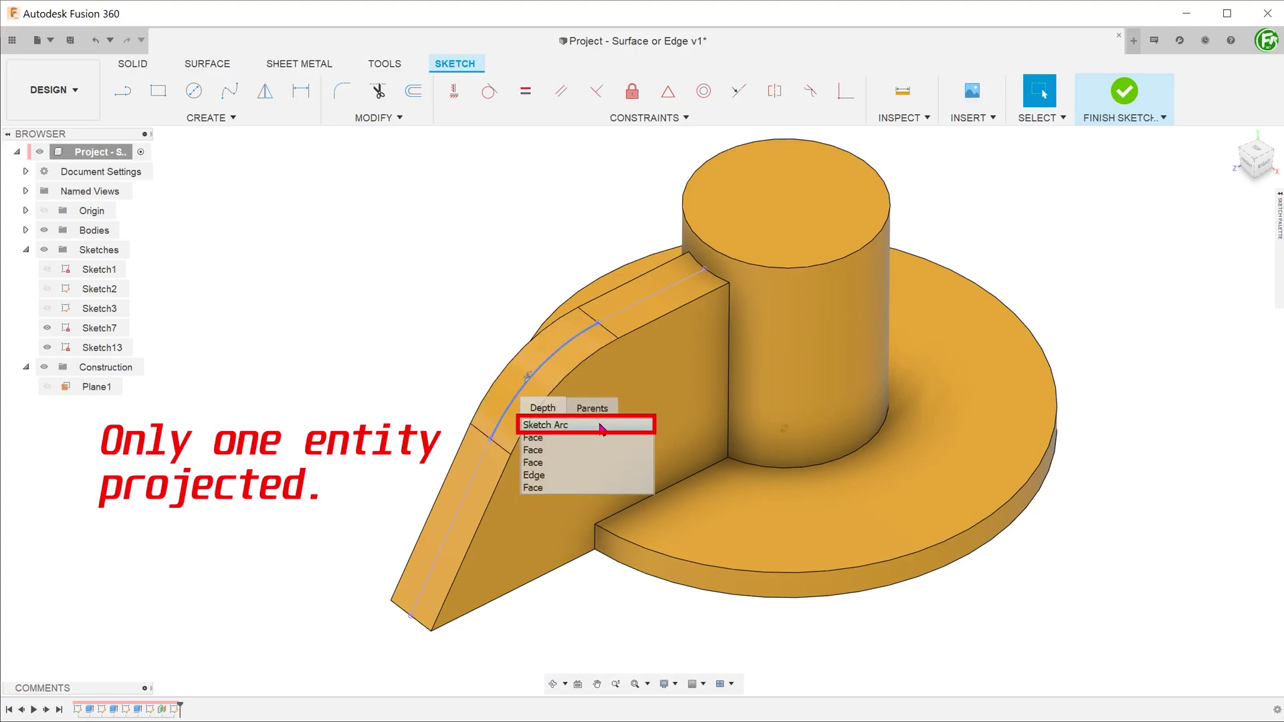